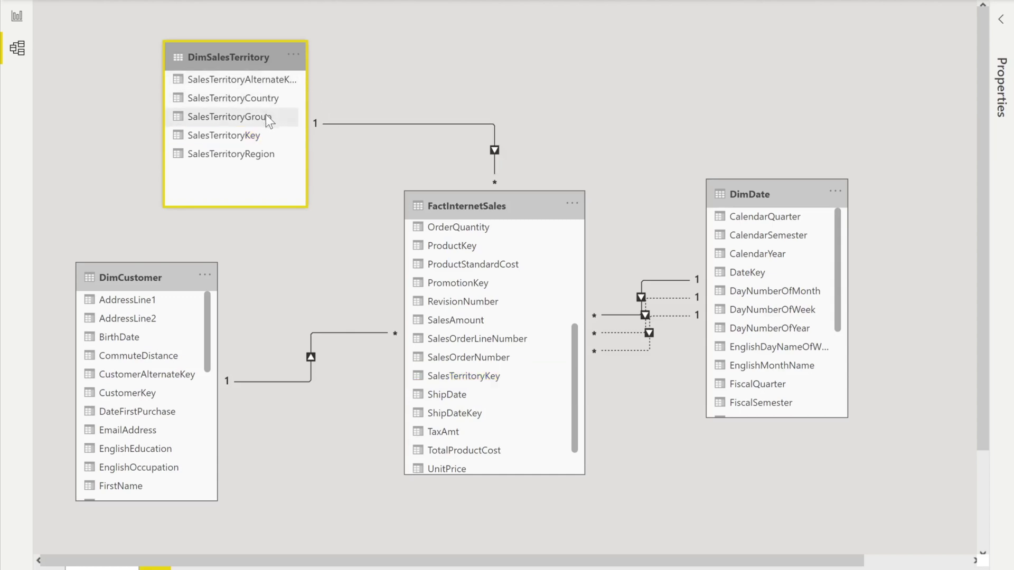
Review the DimSalesTerritory table in the model and select the Total Sales measure in FactInternetSales on the report page
left_click(260, 141)
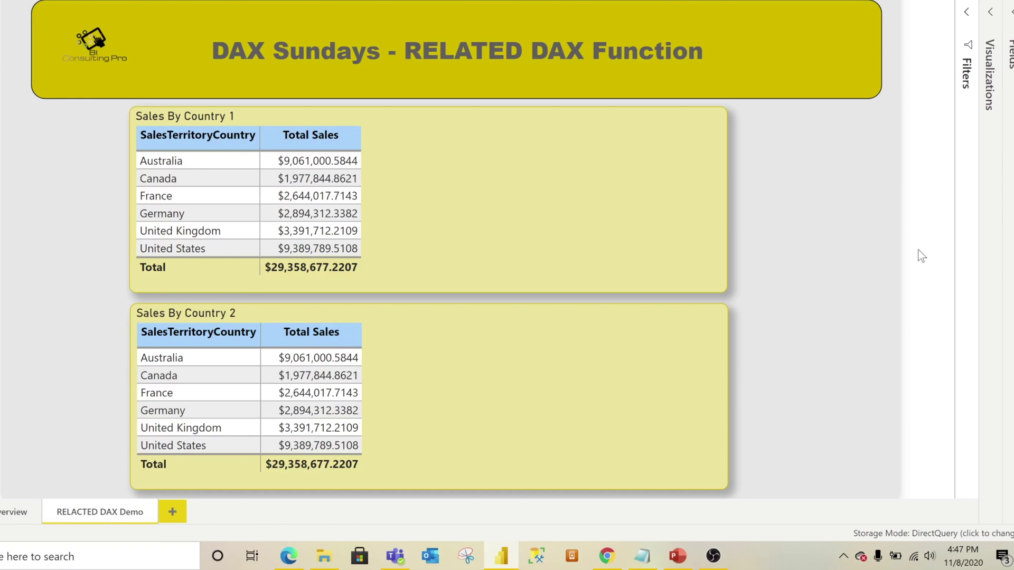
left_click(1008, 53)
left_click(889, 140)
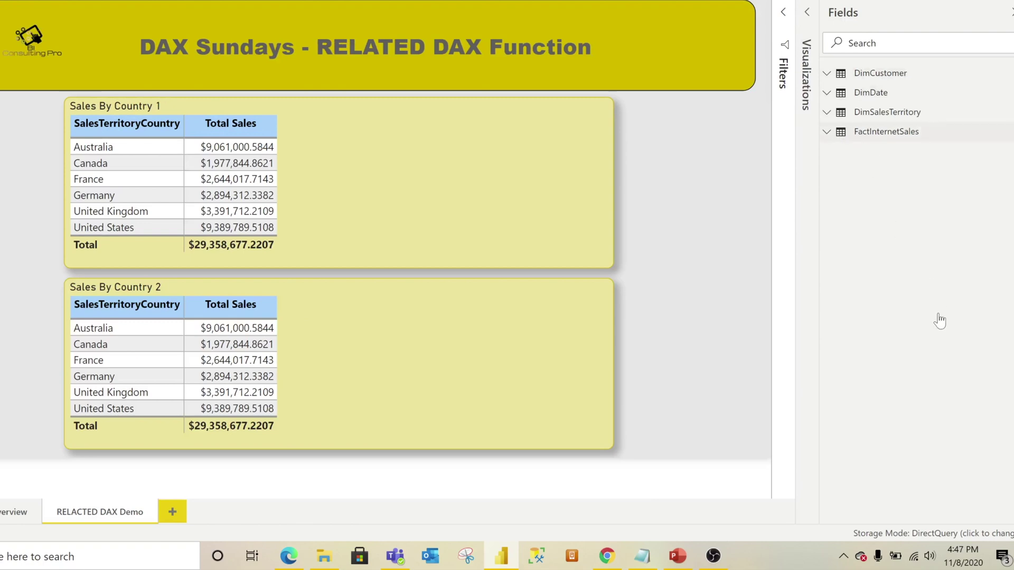
scroll(883, 369, "down", 3)
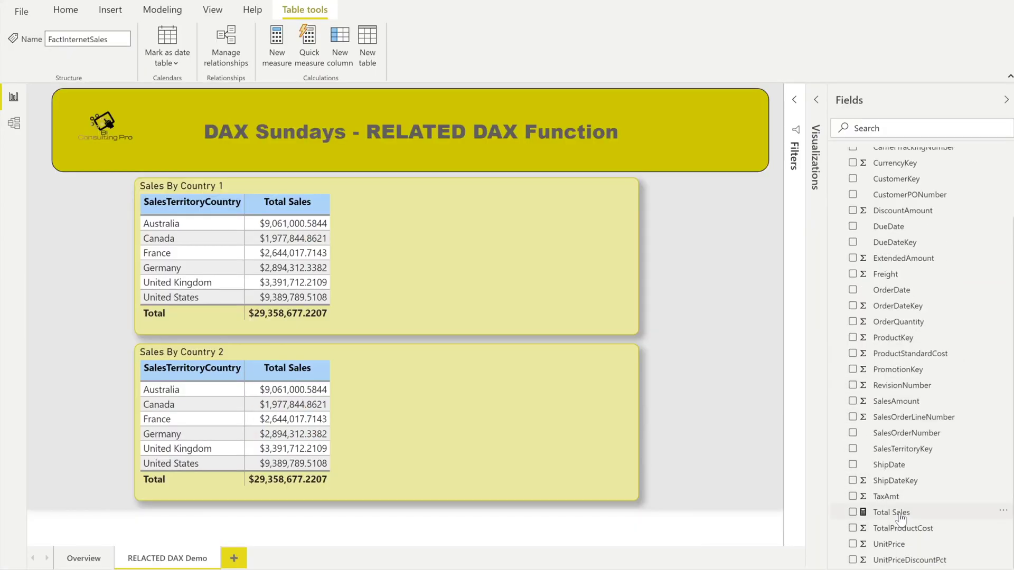
left_click(901, 516)
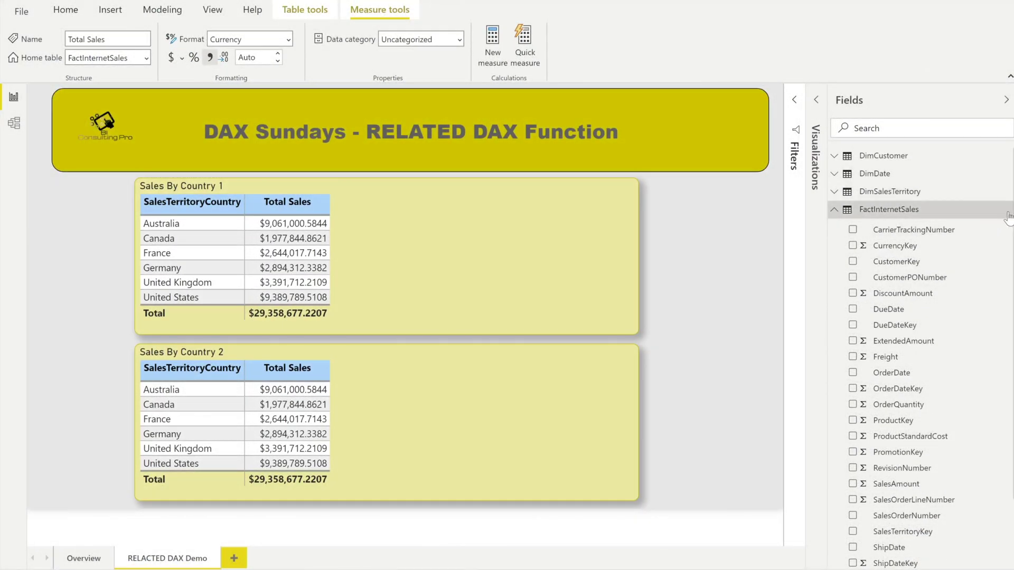
Create a measure in FactInternetSales named Total Sales (Non US) Filter and start its formula with CALCULATE(
left_click(1008, 210)
left_click(980, 224)
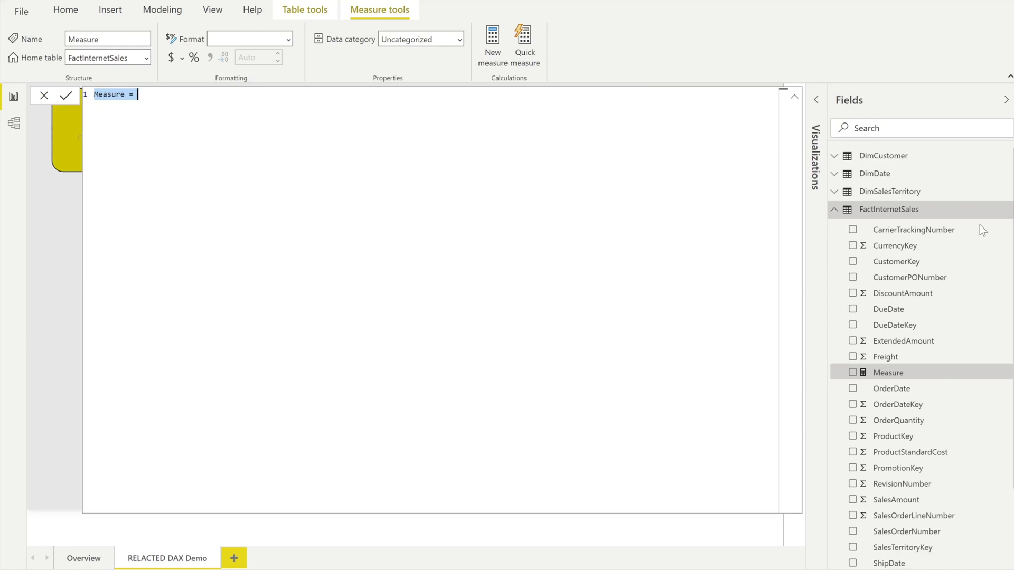
type("Total Sales ")
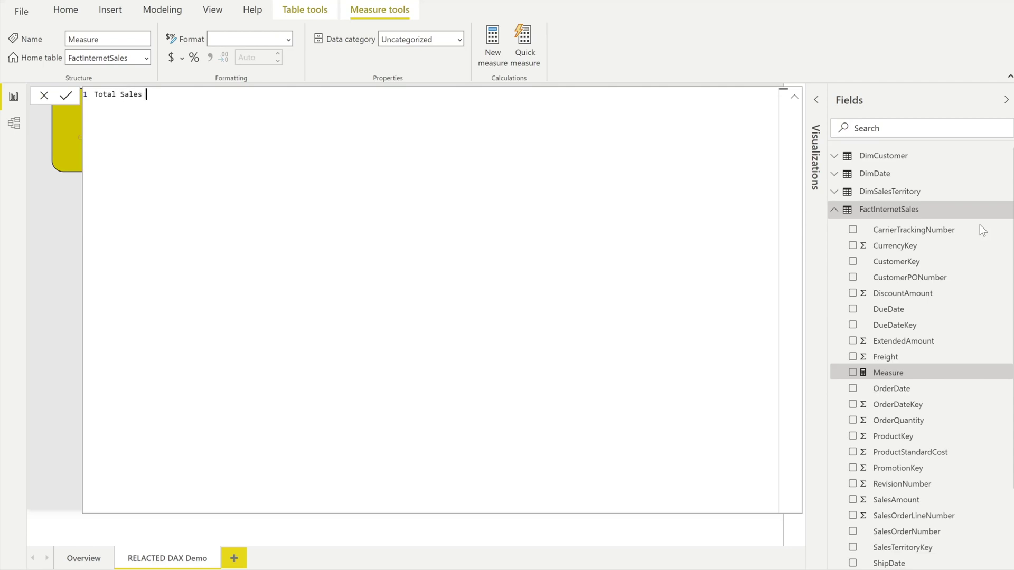
type("(Non US) Filter = CALCULATE(")
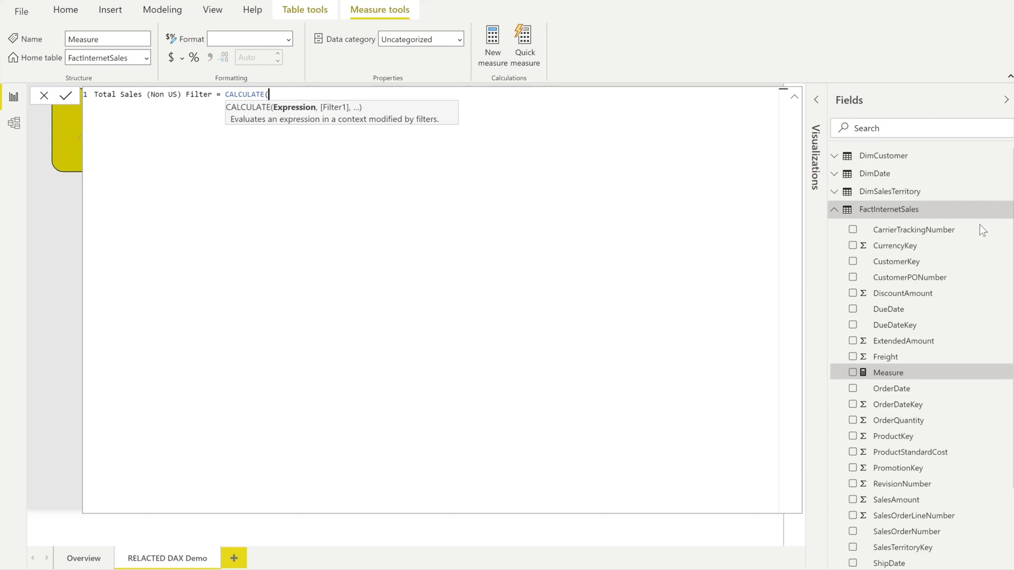
type("SUM(total")
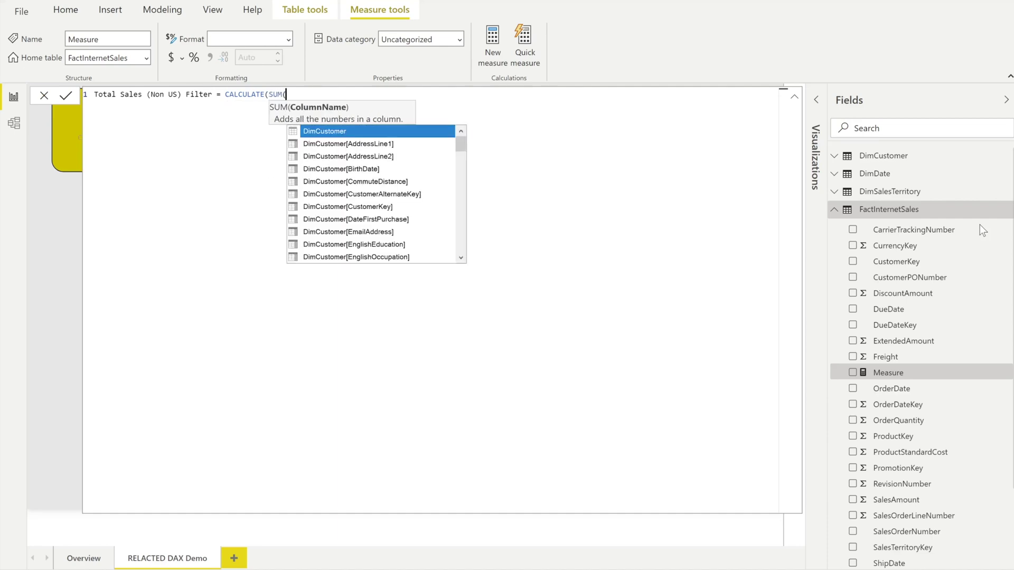
key("BackSpace")
key("BackSpace")
key("BackSpace")
key("BackSpace")
key("BackSpace")
key("BackSpace")
key("BackSpace")
key("BackSpace")
key("BackSpace")
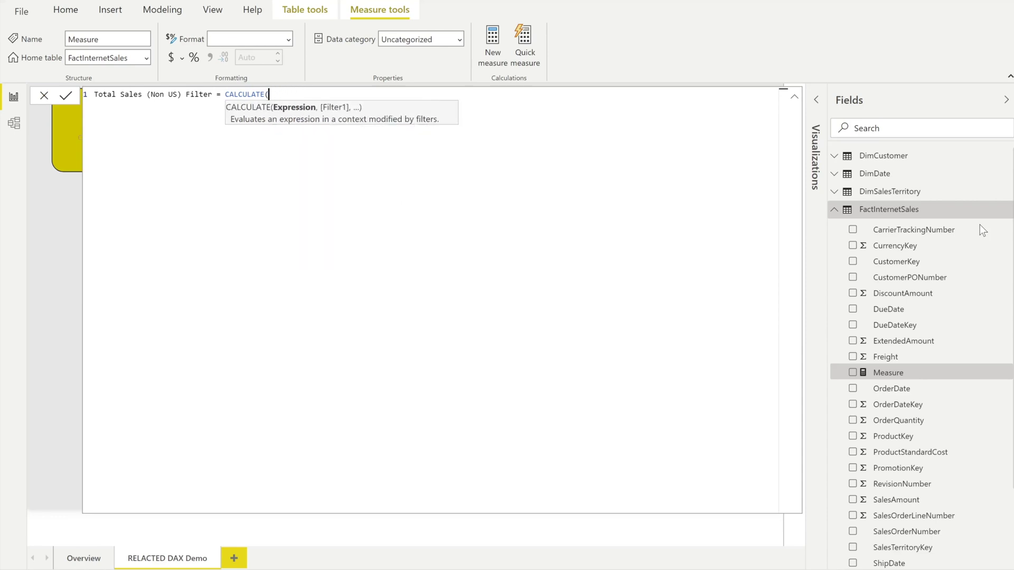
Enter SUM(FactInternetSales[SalesAmount]) as the expression argument of CALCULATE
type("SUM(salesam")
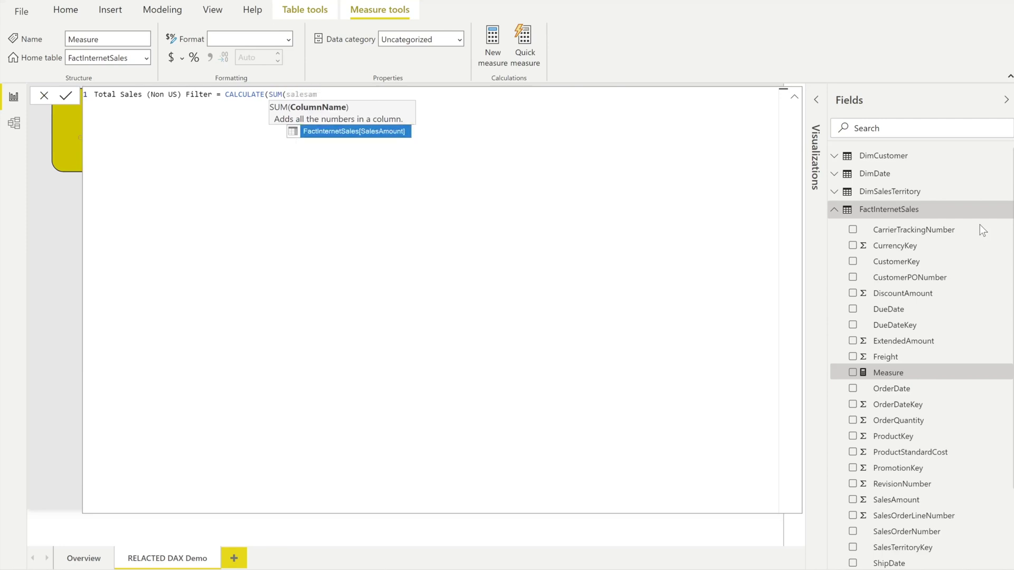
key("Tab")
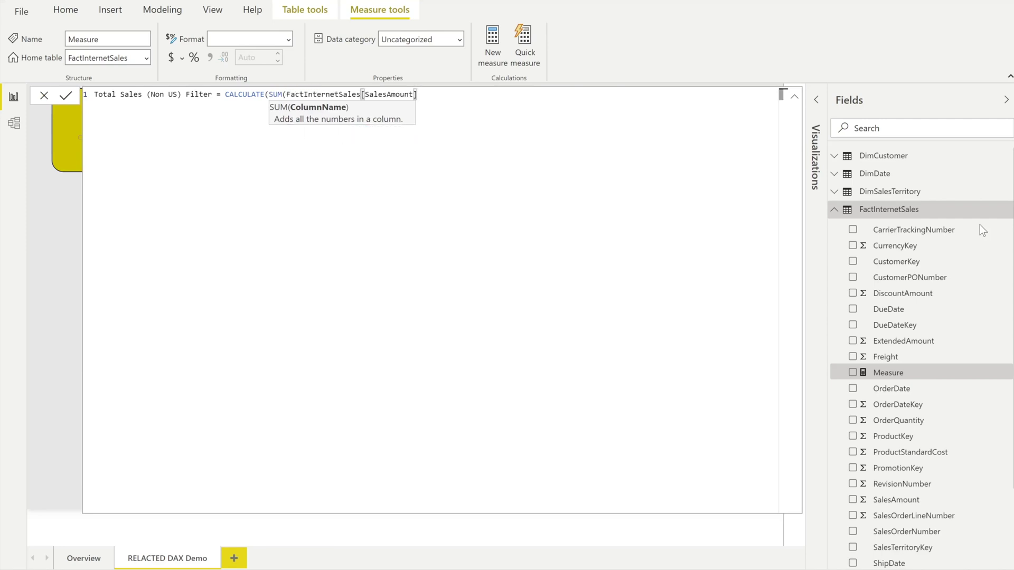
type("), ")
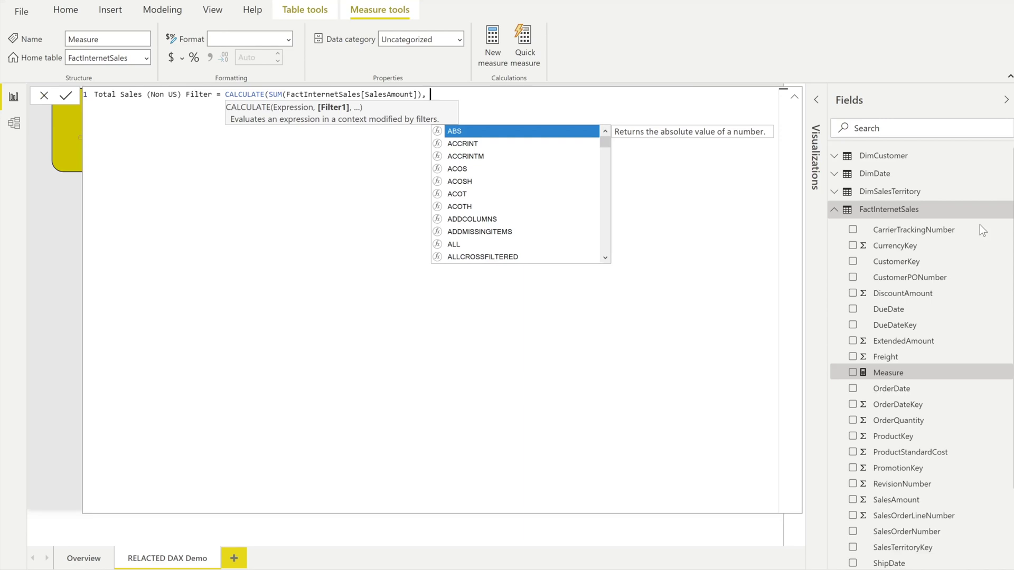
Add a FILTER over the FactInternetSales table as the second argument, with its condition starting at FactInternetSales[SalesTerritoryKey]
type("Fil")
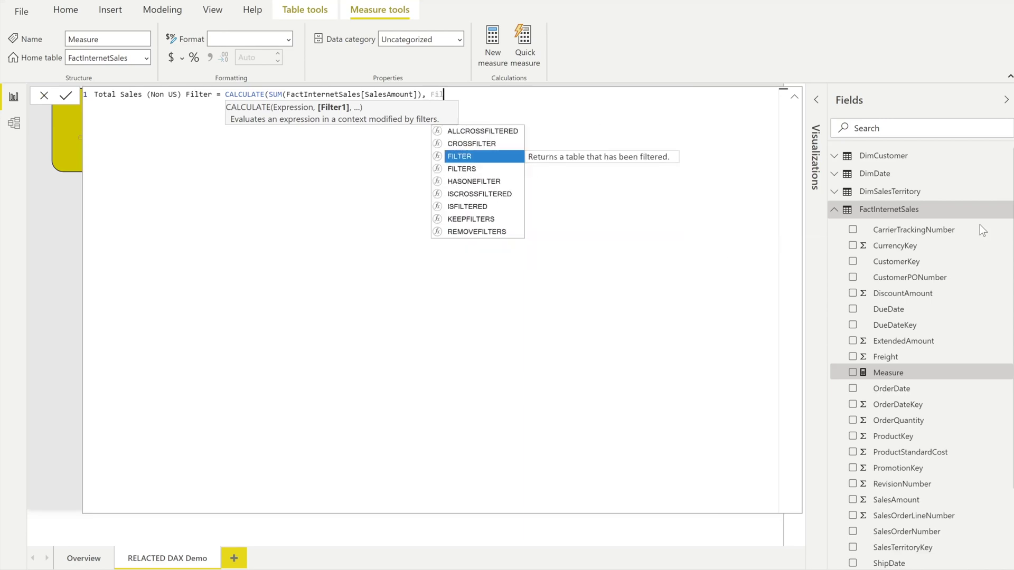
key("Tab")
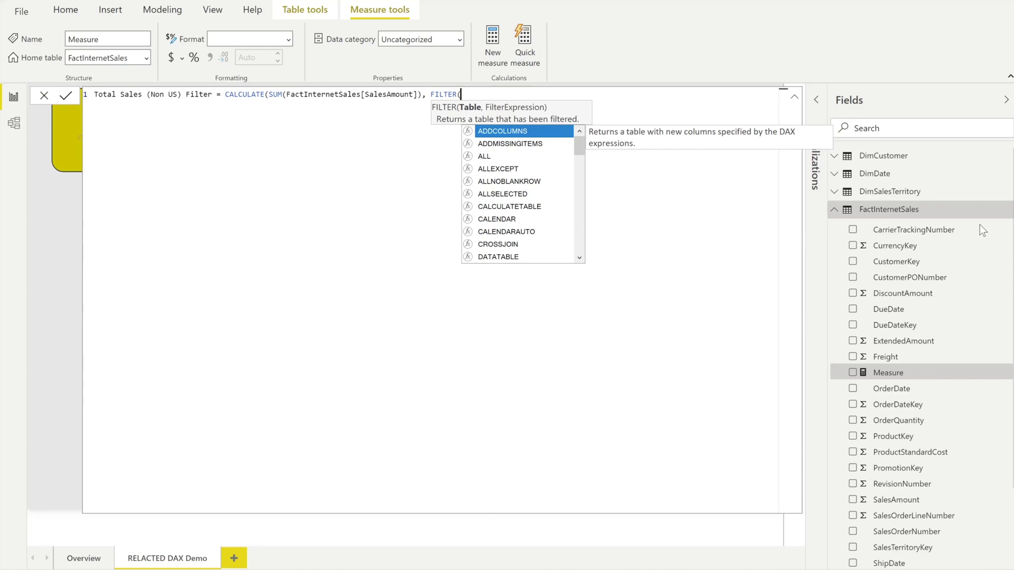
type("fac")
key("Tab")
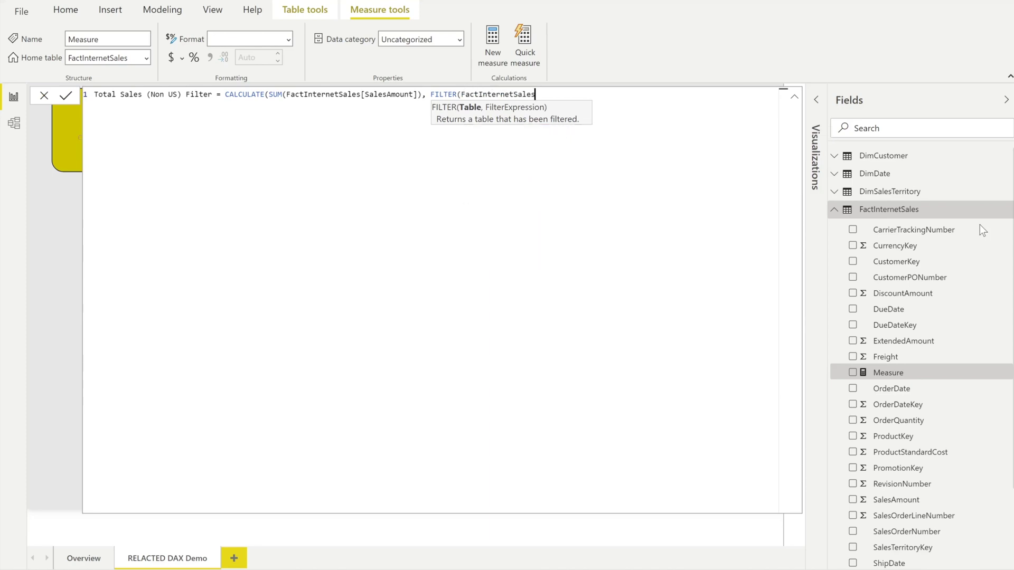
type(", saleste")
key("Tab")
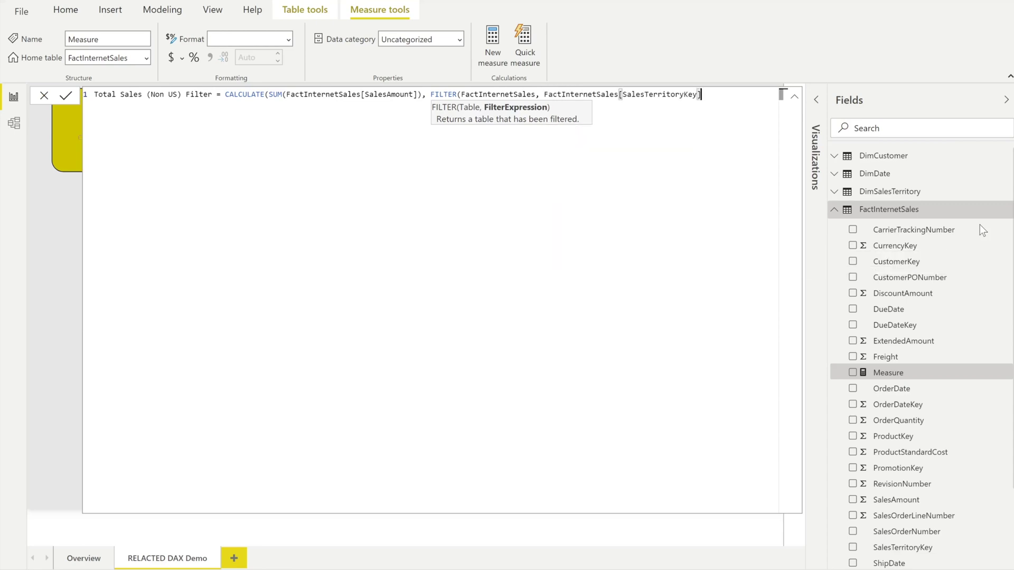
Extend the filter condition so FactInternetSales[SalesTerritoryKey] is <> 1, <>2 and <>3, joining the parts with && over two lines
type("<> 1 &&")
key("shift+Return")
type("FactInternetSales[SalesTerritoryKey]")
type("<>2 &&")
type("FactInternetSales[SalesTerritoryKey]")
type("FactInternetSales[SalesTerritoryKey]")
type("<>3")
left_click(445, 107)
type("&&")
key("End")
type("&&")
key("shift+Return")
Finish the formula with FactInternetSales[SalesTerritoryKey] <>4 & FactInternetSales[SalesTerritoryKey] <>5)), commit the measure and close the formula editor
type("FactInternetSales[SalesTerritoryKey]")
type("<>4 &")
type("FactInternetSales[SalesTerritoryKey]")
type("<>5))")
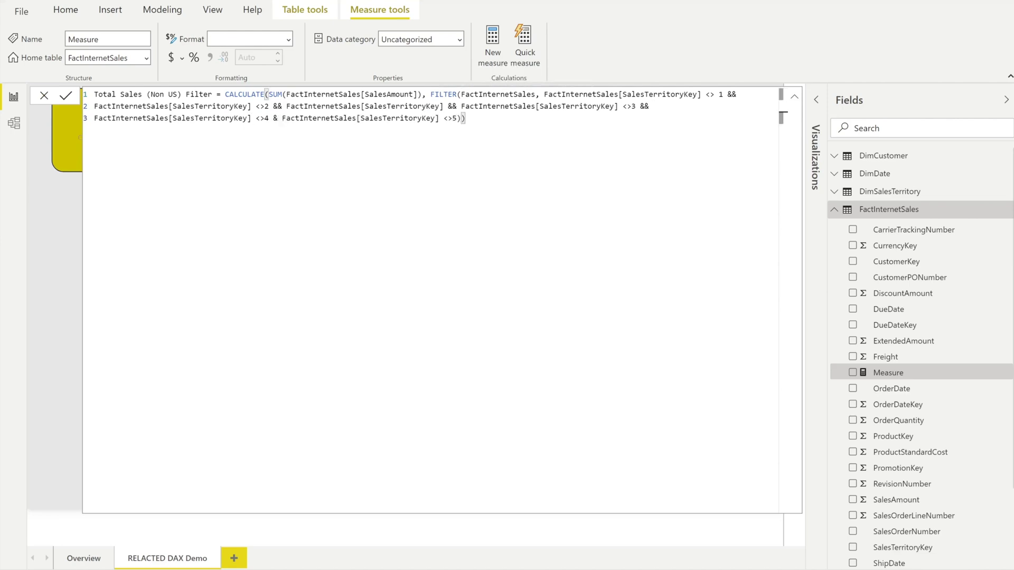
key("Return")
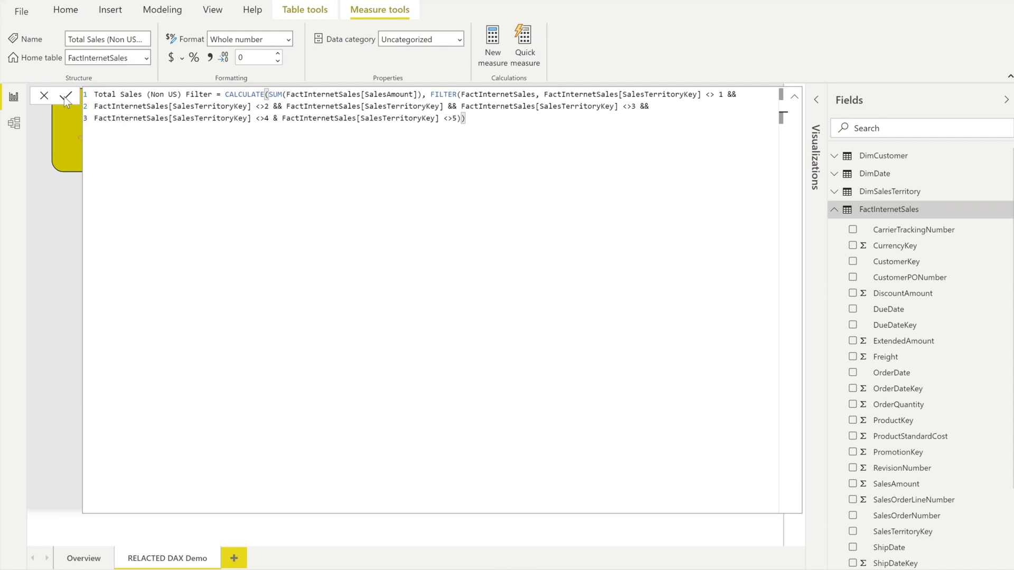
left_click_drag(265, 94, 423, 94)
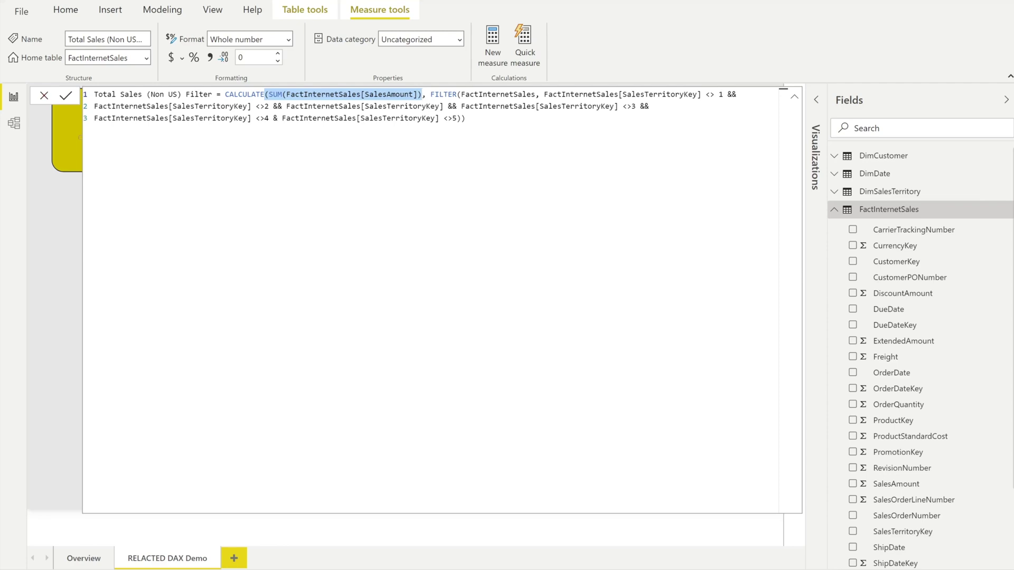
left_click(44, 95)
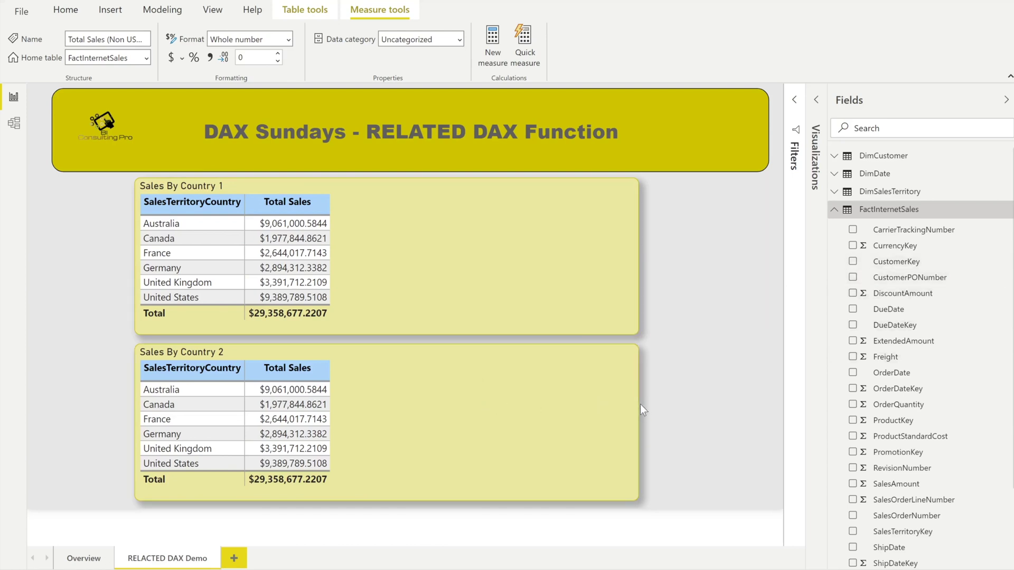
Narrow Sales By Country 1, check SalesTerritoryCountry against SalesTerritoryKey in a temporary table visual, and undo these report changes
left_click(835, 209)
left_click(834, 197)
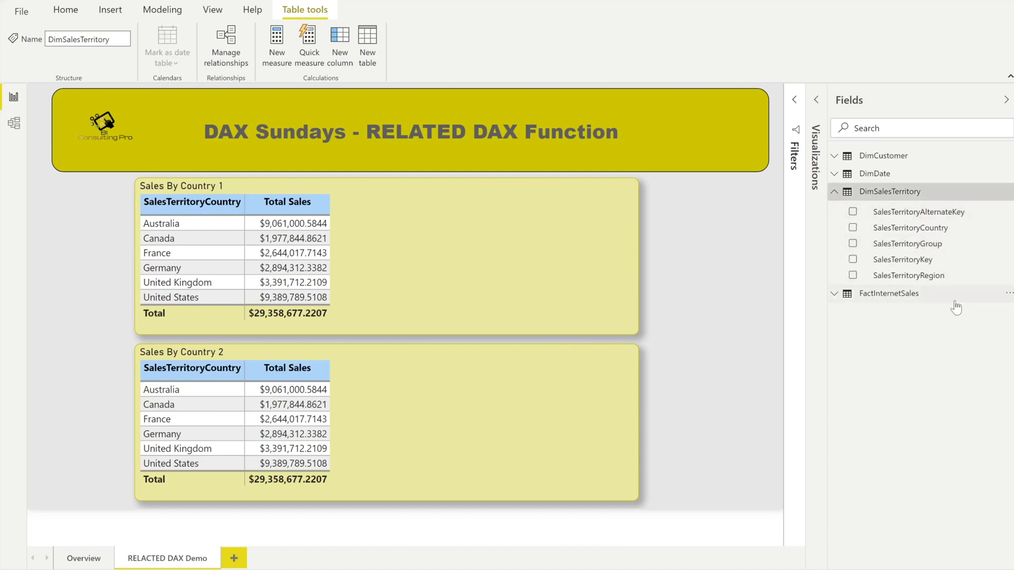
left_click_drag(637, 334, 387, 330)
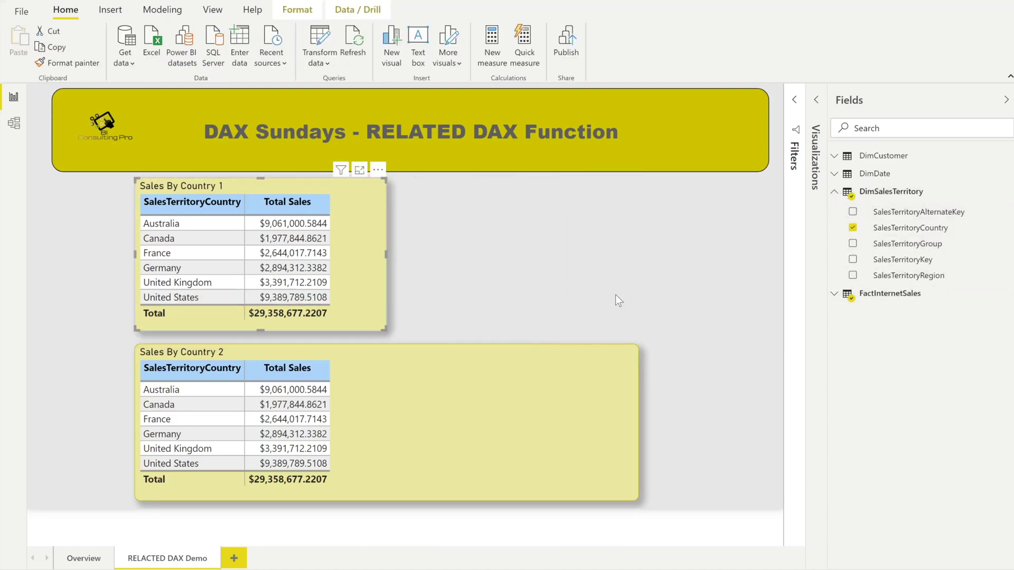
left_click(816, 100)
left_click_drag(738, 188, 607, 211)
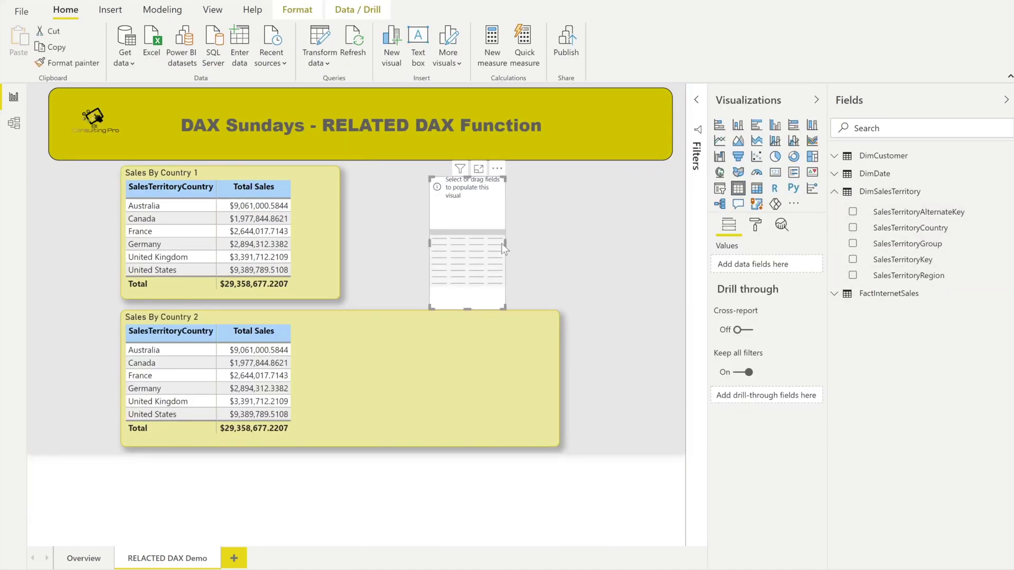
left_click(919, 229)
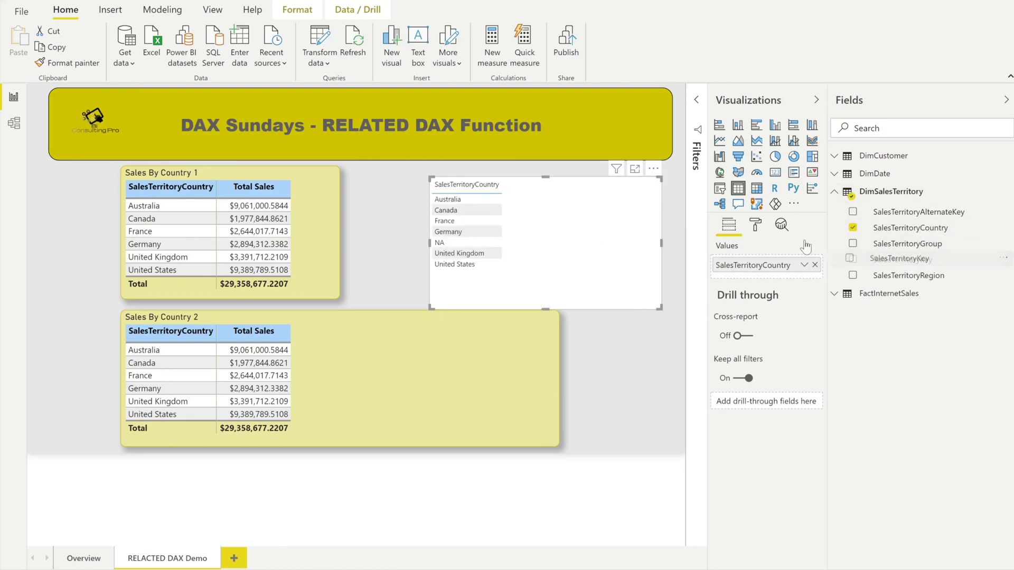
left_click(897, 259)
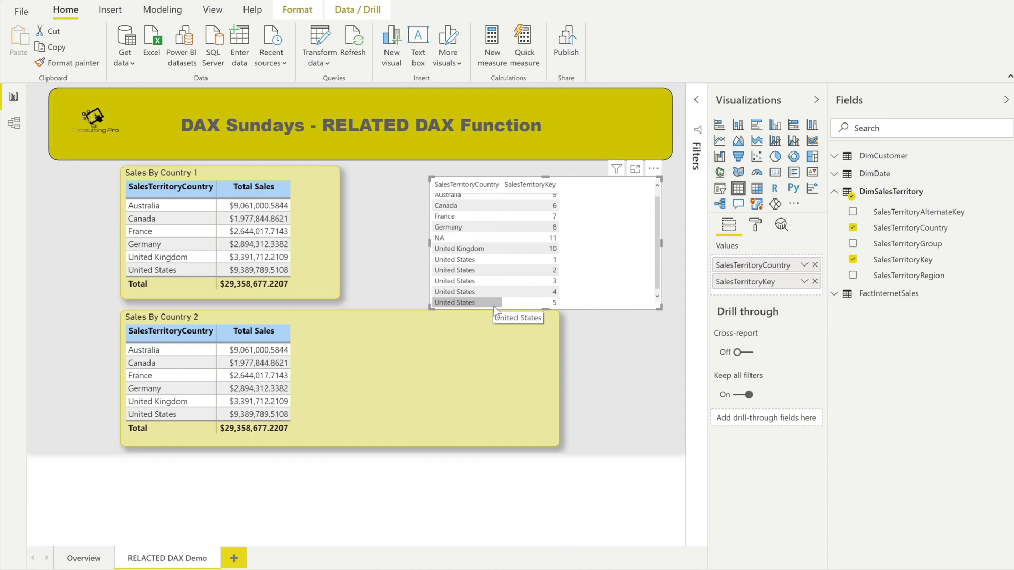
key("ctrl+z")
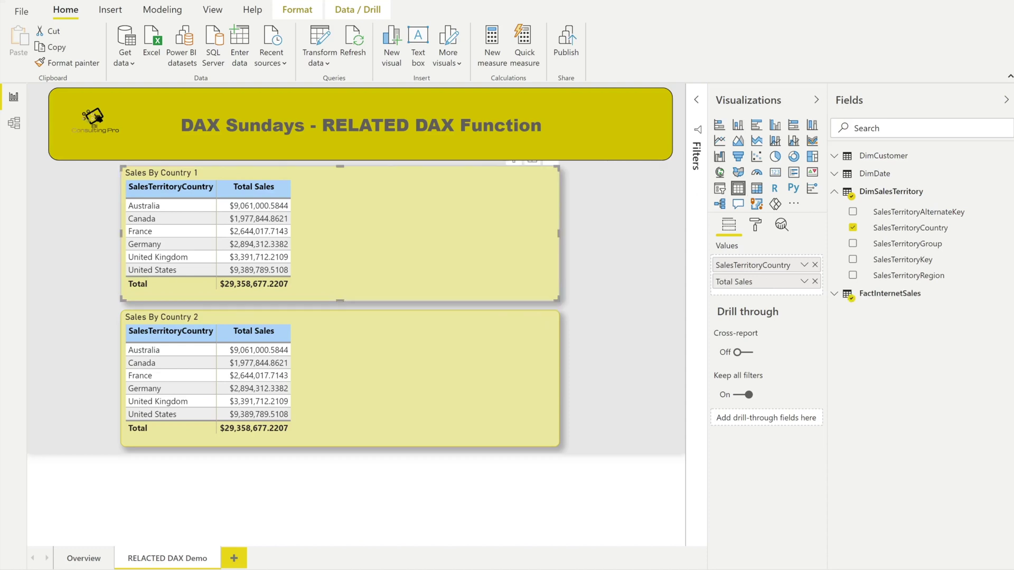
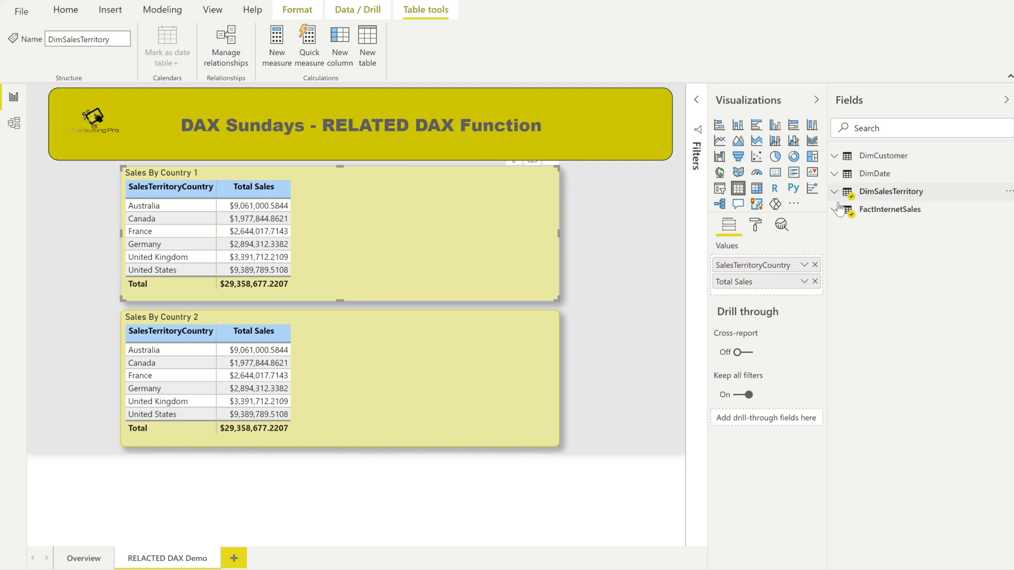
Add the Total Sales (Non US) Filter measure from FactInternetSales to the Sales By Country 1 table
left_click(890, 209)
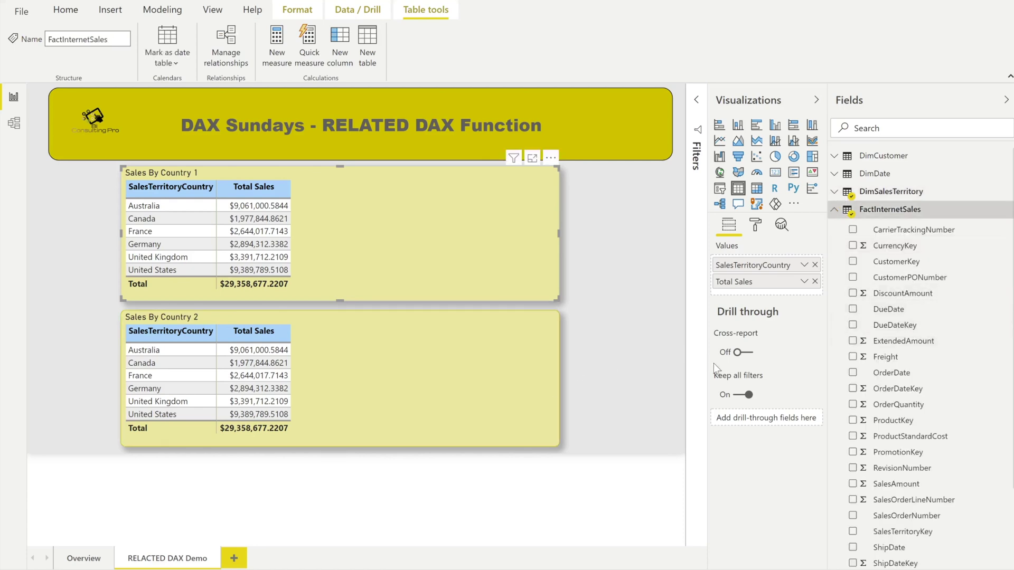
scroll(906, 404, "down", 2)
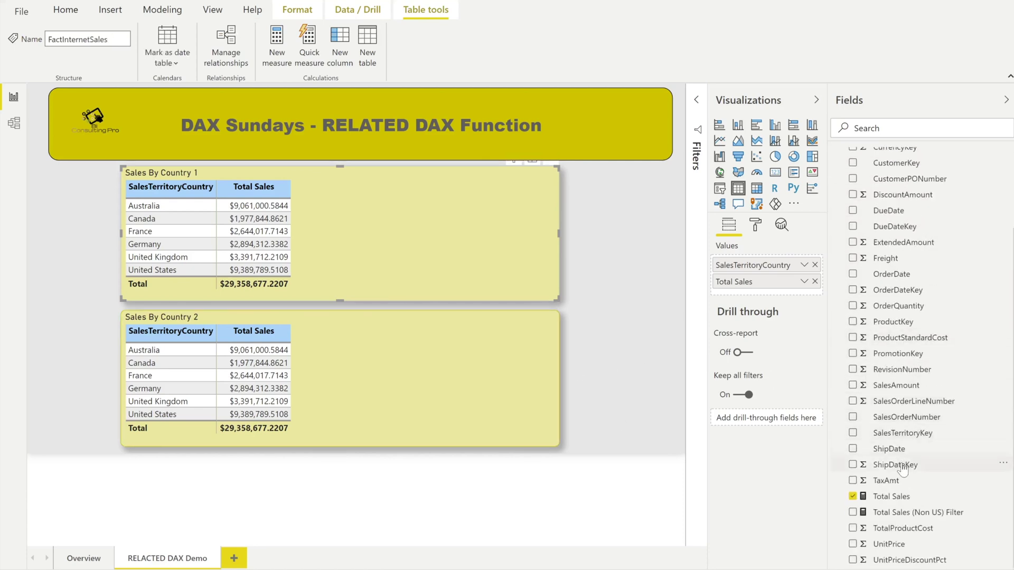
left_click(901, 512)
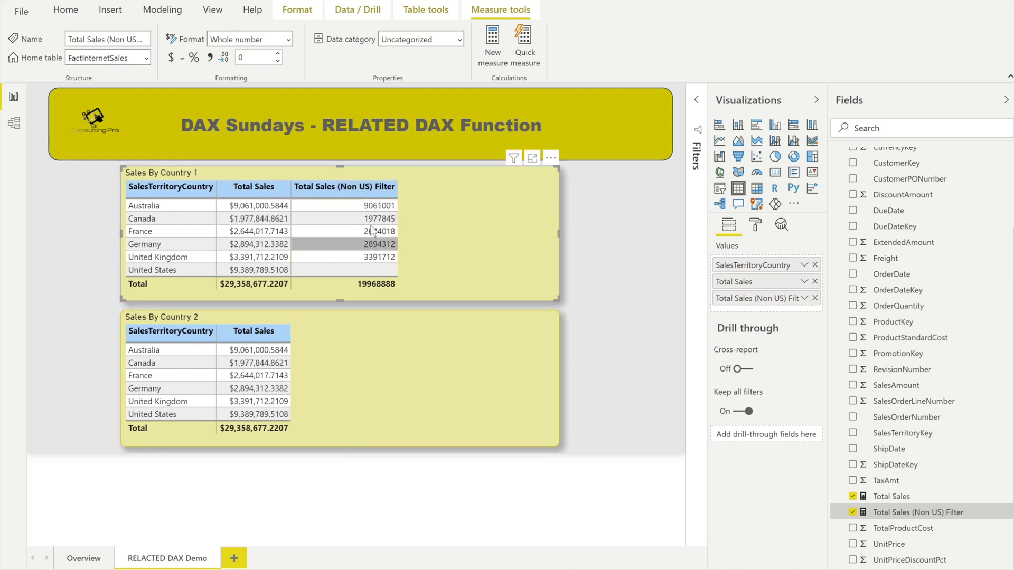
Format the Total Sales (Non US) Filter measure as Currency with 3 decimal places
left_click(278, 54)
left_click(278, 53)
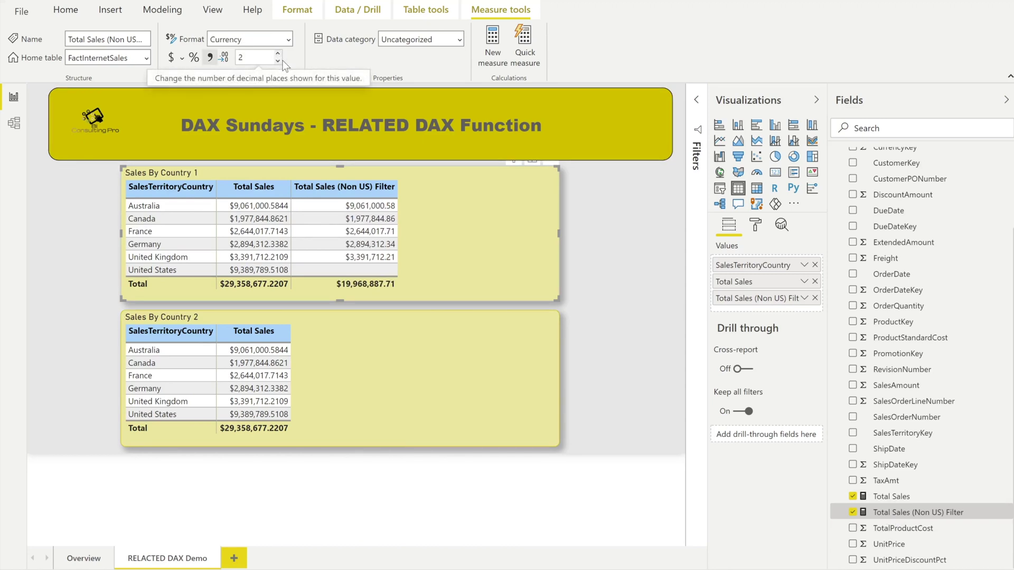
left_click(278, 54)
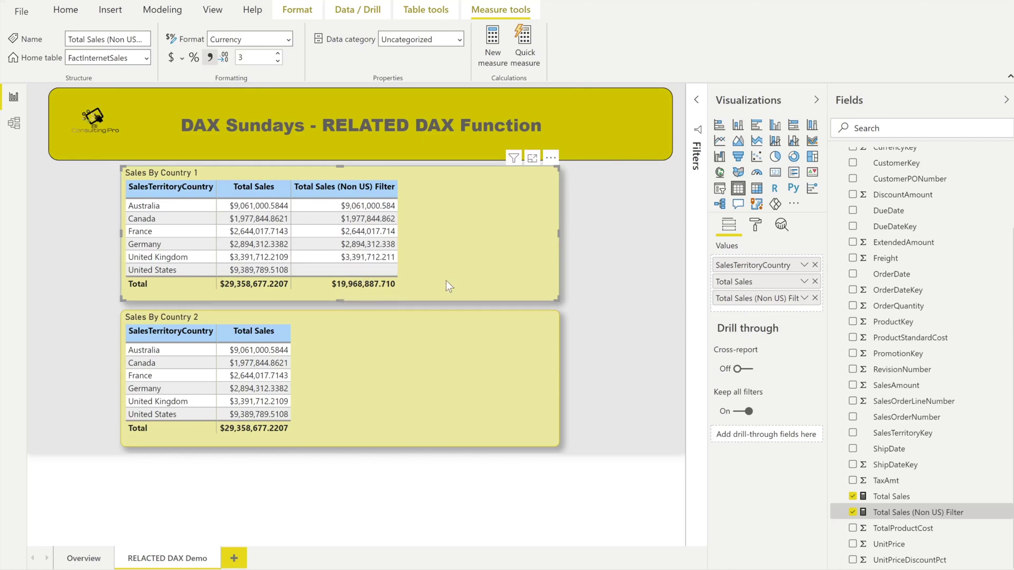
left_click(446, 359)
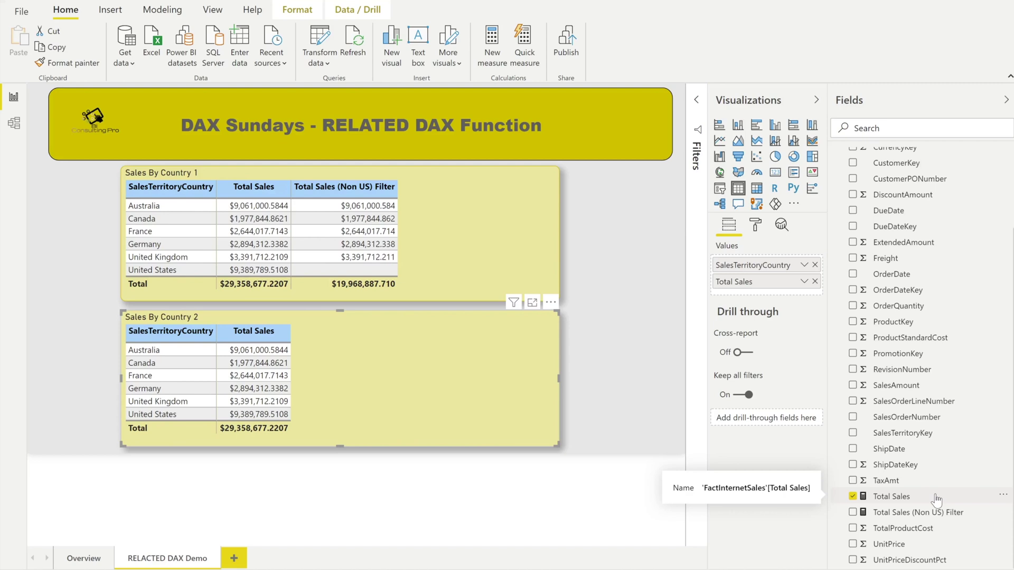
left_click(595, 380)
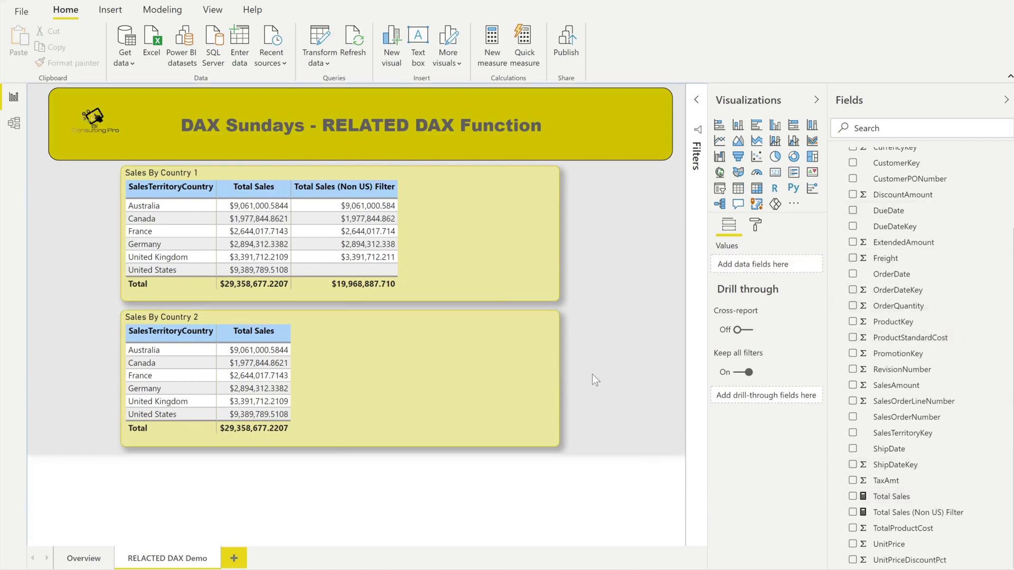
scroll(866, 369, "up", 2)
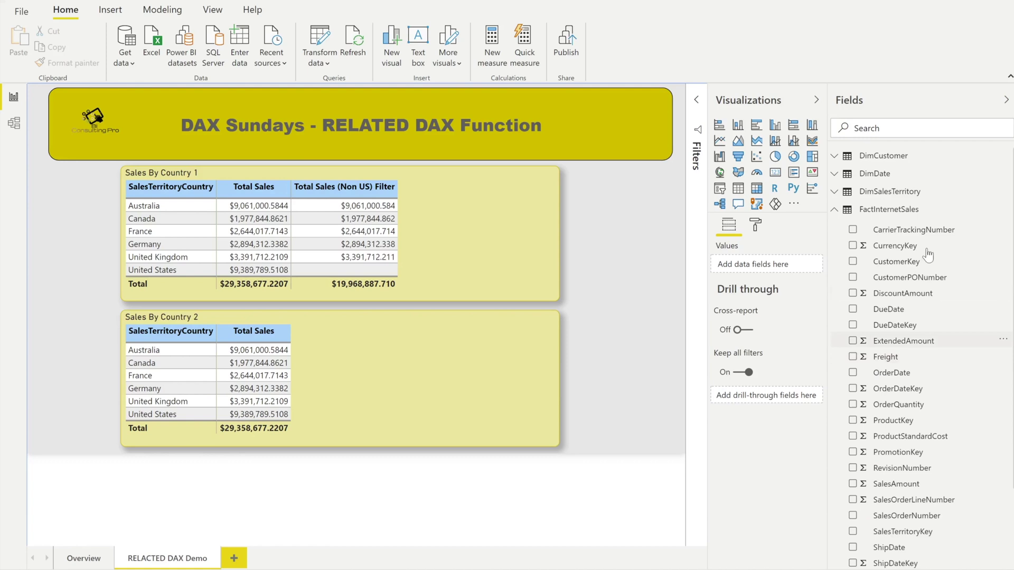
Create a new measure in the FactInternetSales table named Total Sales (Using RELATED) Non US
left_click(889, 209)
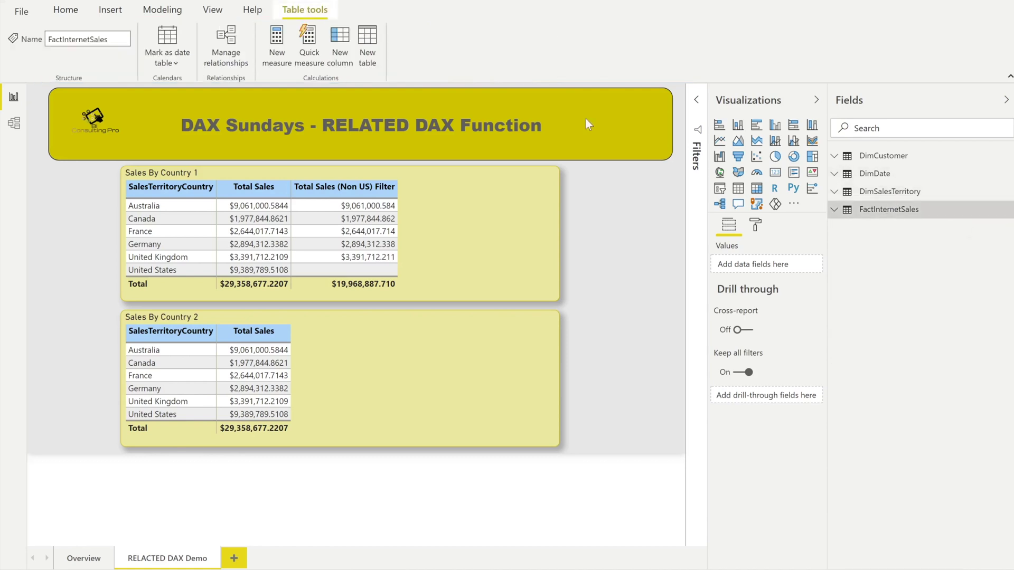
left_click(284, 74)
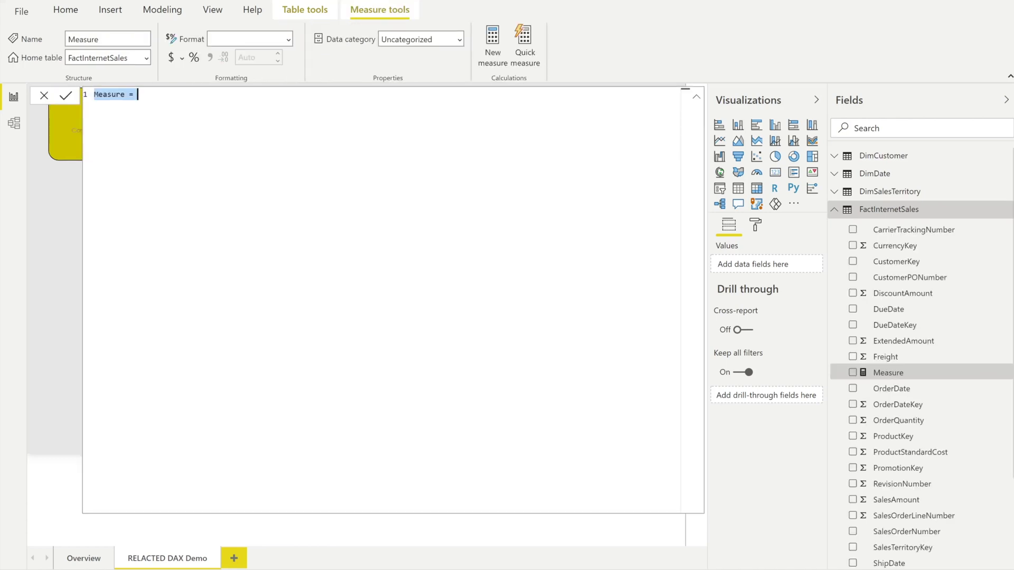
type("Total Sale")
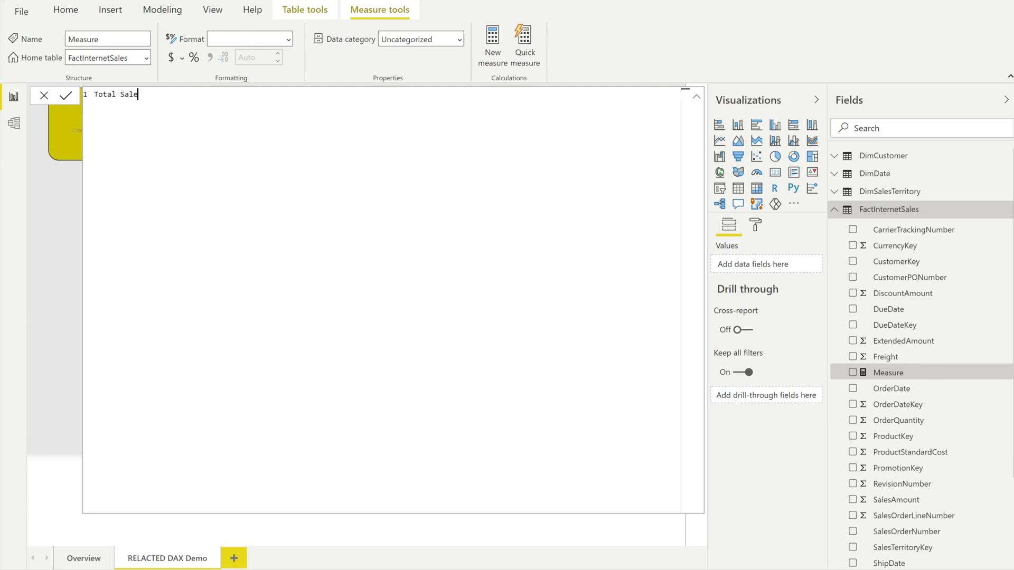
type("s (Using RELATED) Non US =")
Begin the measure's formula with SUMX(FILTER(FactInternetSales, so that it iterates over a filtered FactInternetSales table
type("SUM")
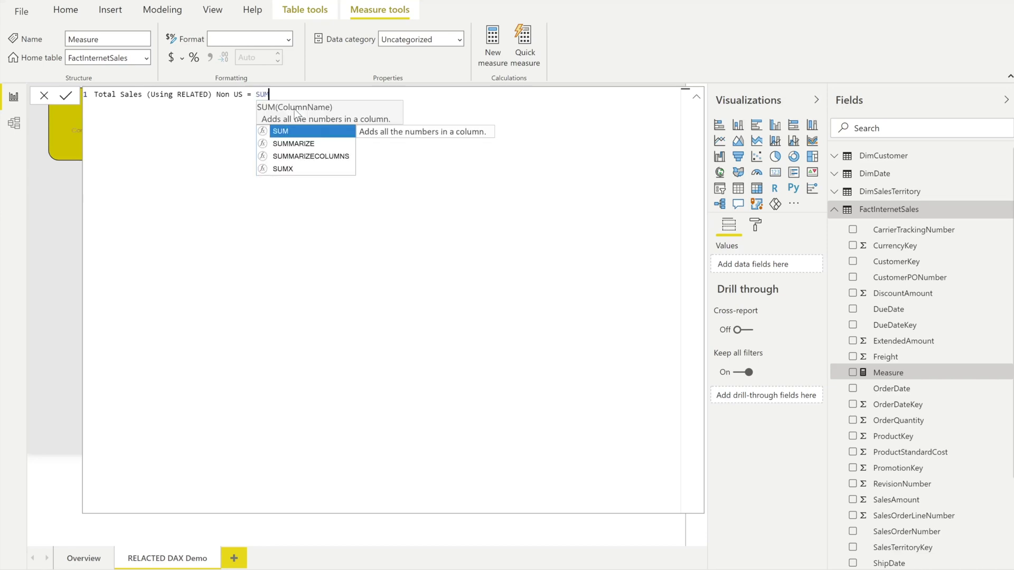
type("X(")
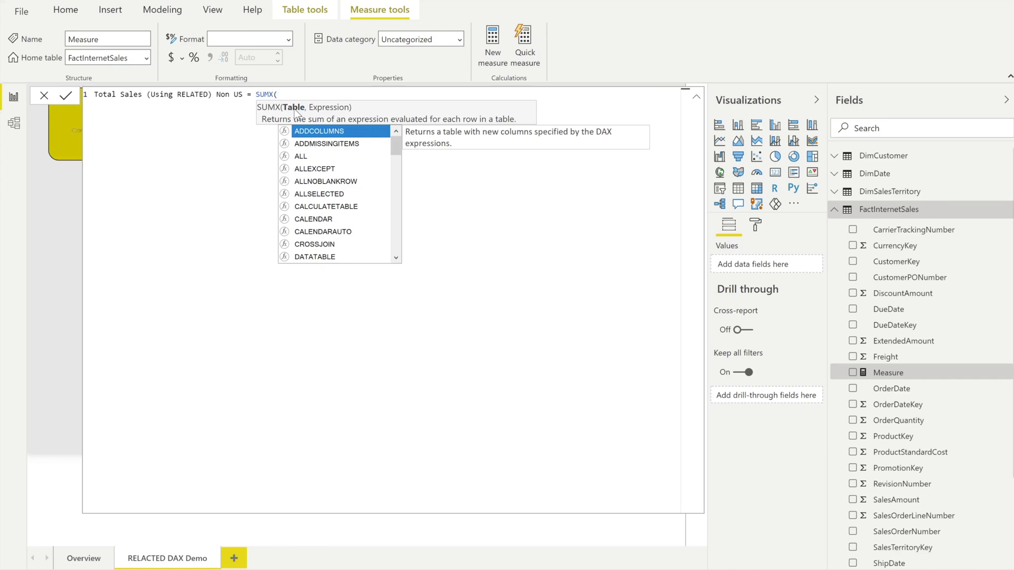
type("FILTER(")
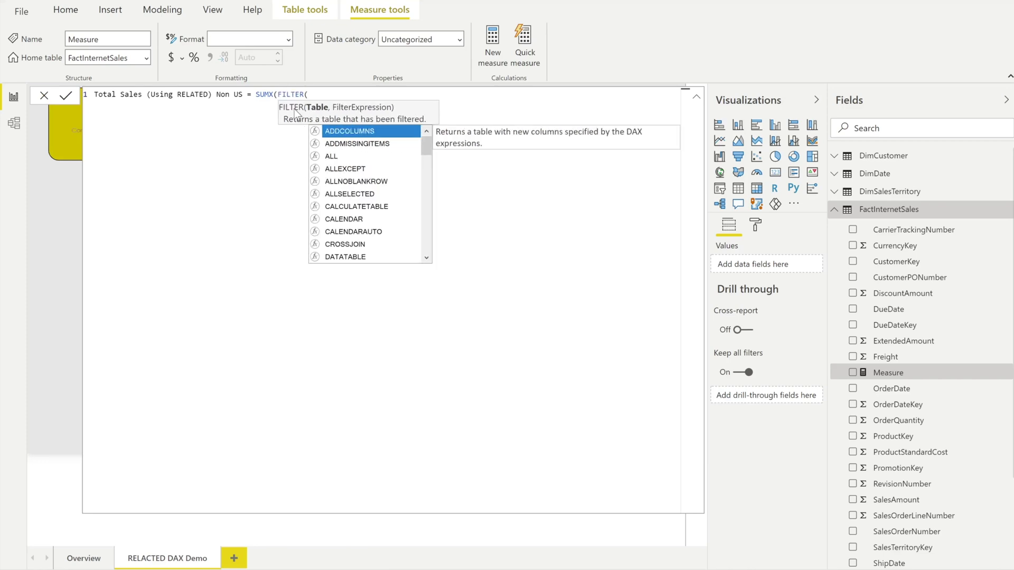
type("Fac")
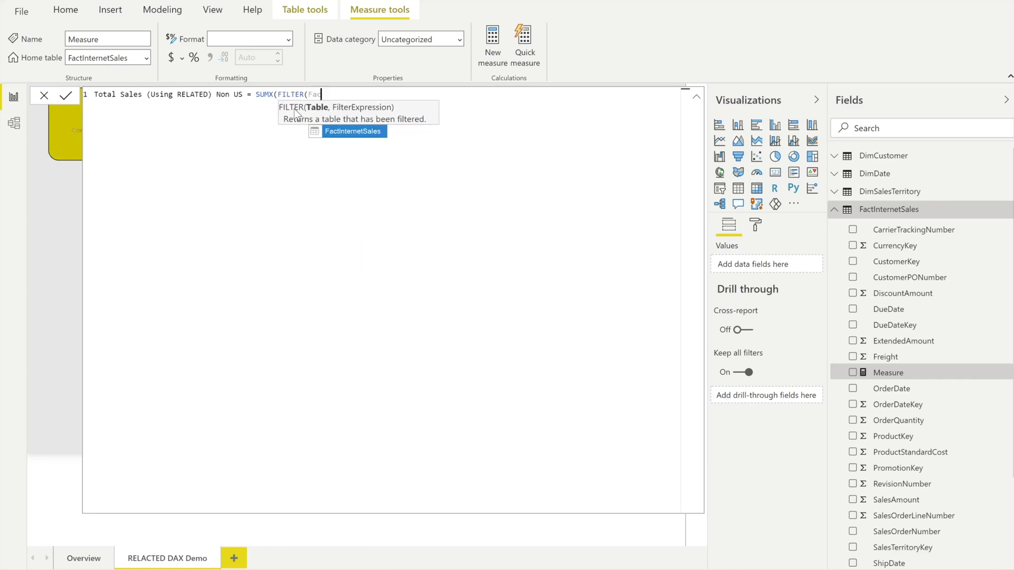
key("Tab")
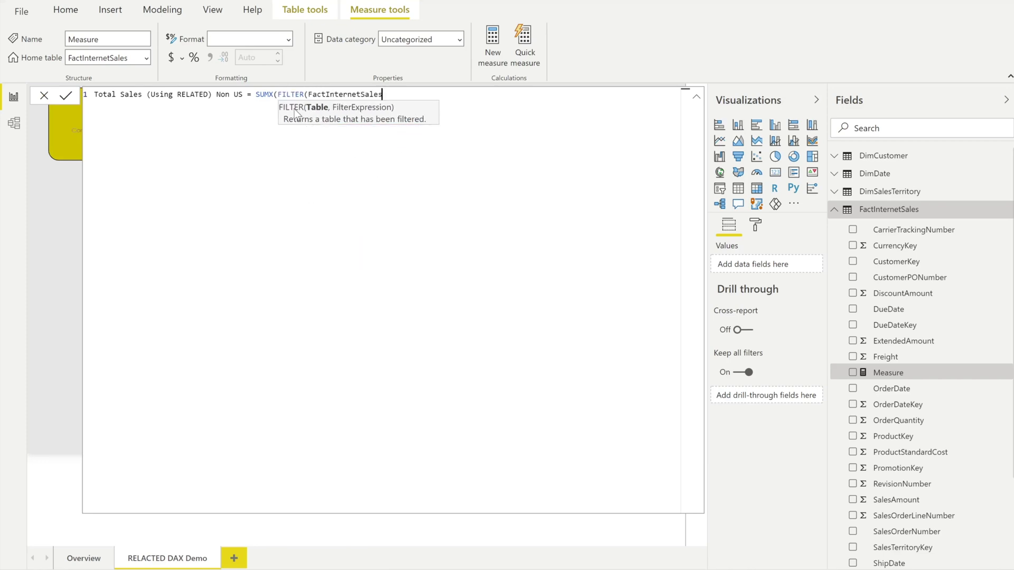
type(",")
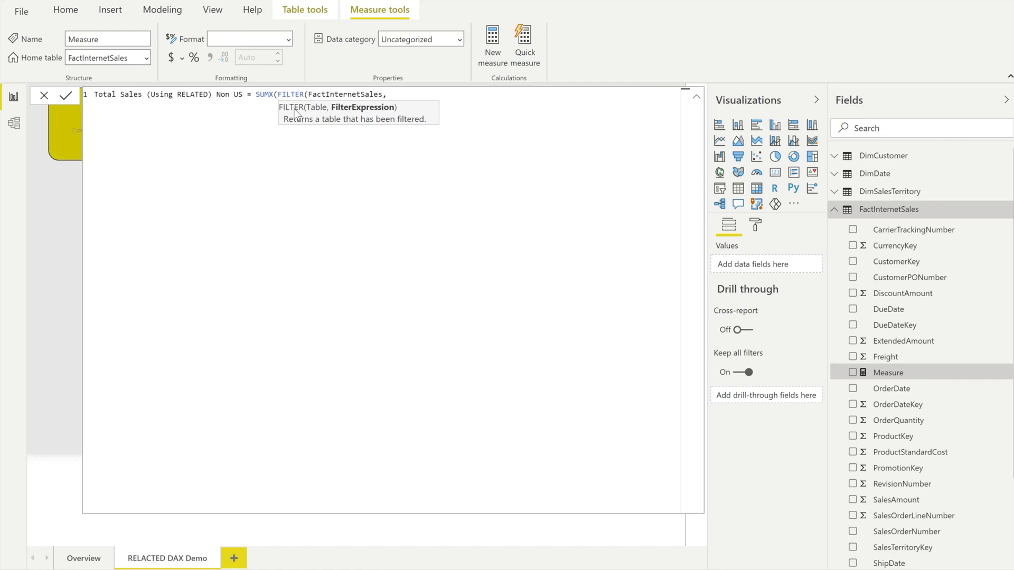
Enter the filter condition RELATED(DimSalesTerritory[SalesTerritoryCountry]) <> "United States"
type("RELA")
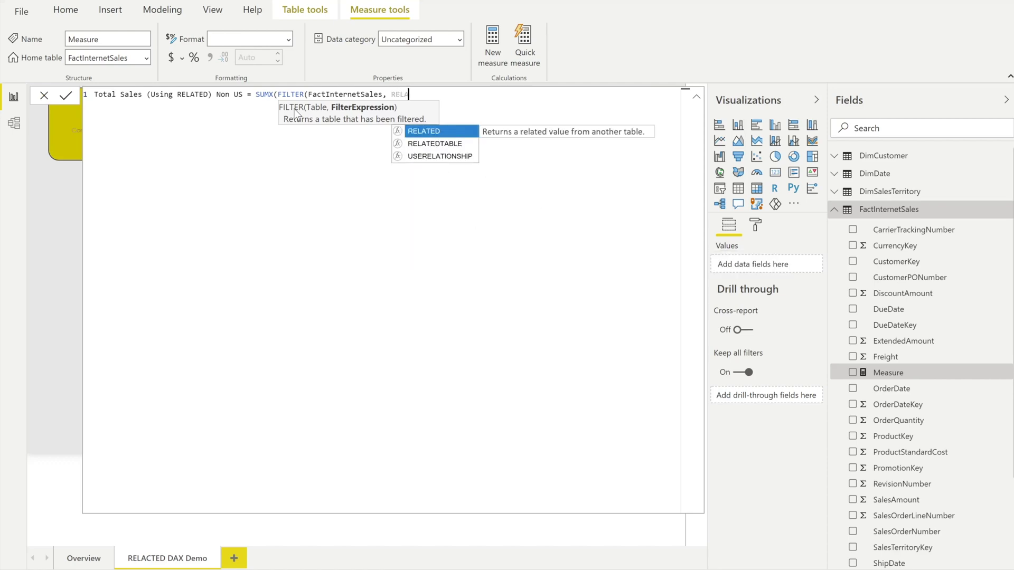
key("Tab")
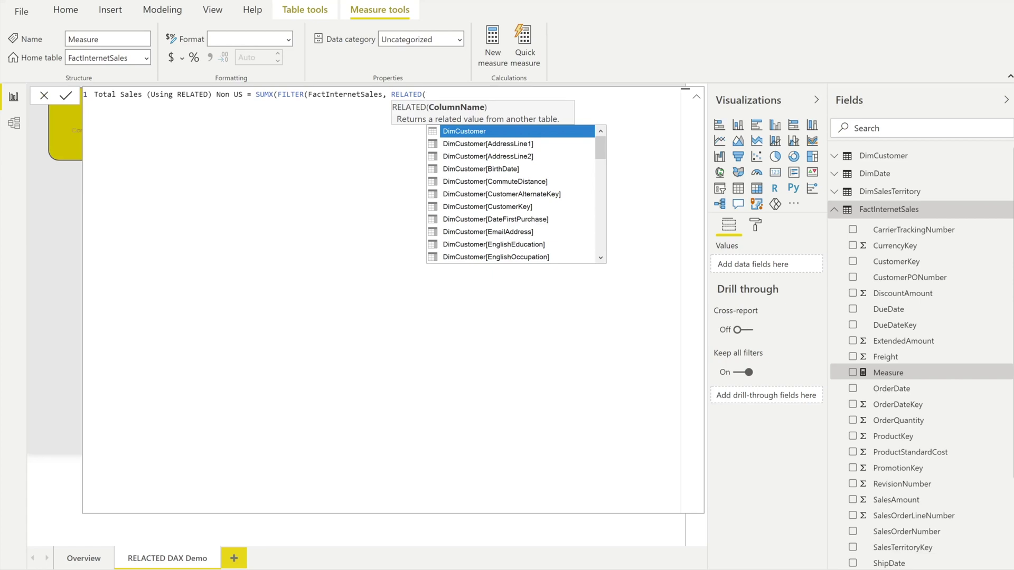
type("Dimsales")
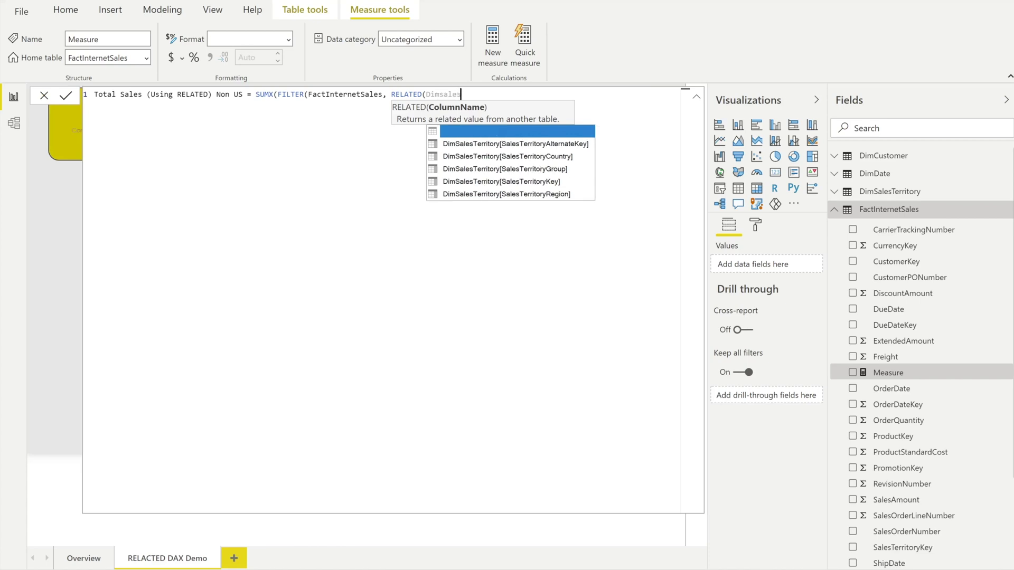
left_click(524, 158)
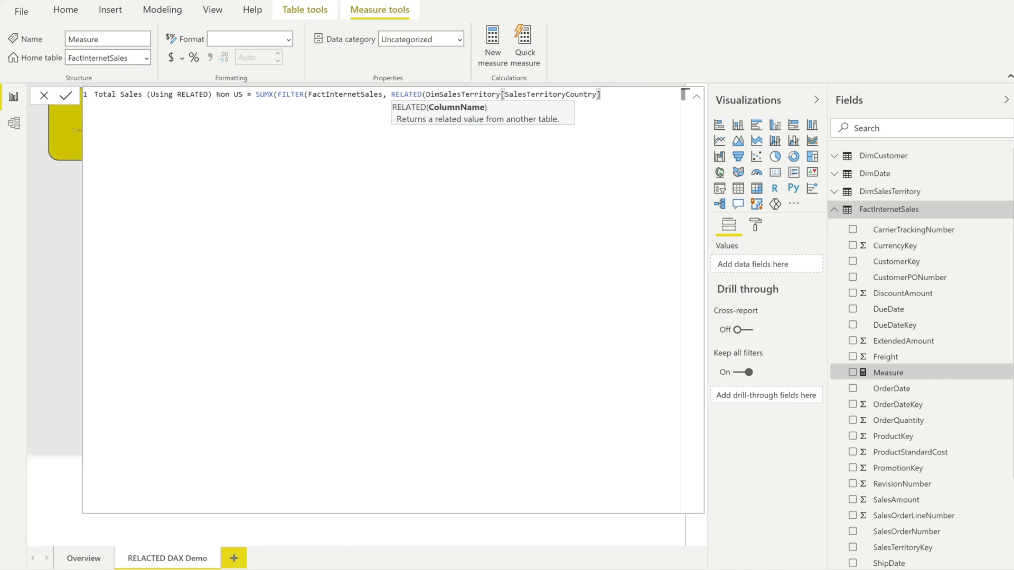
type(")")
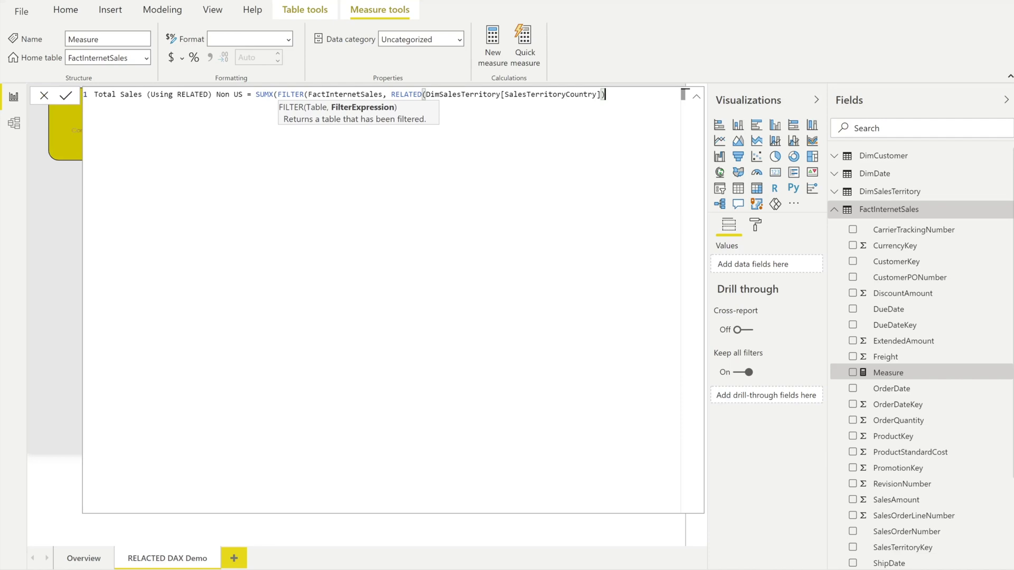
type("<> \"United States\"")
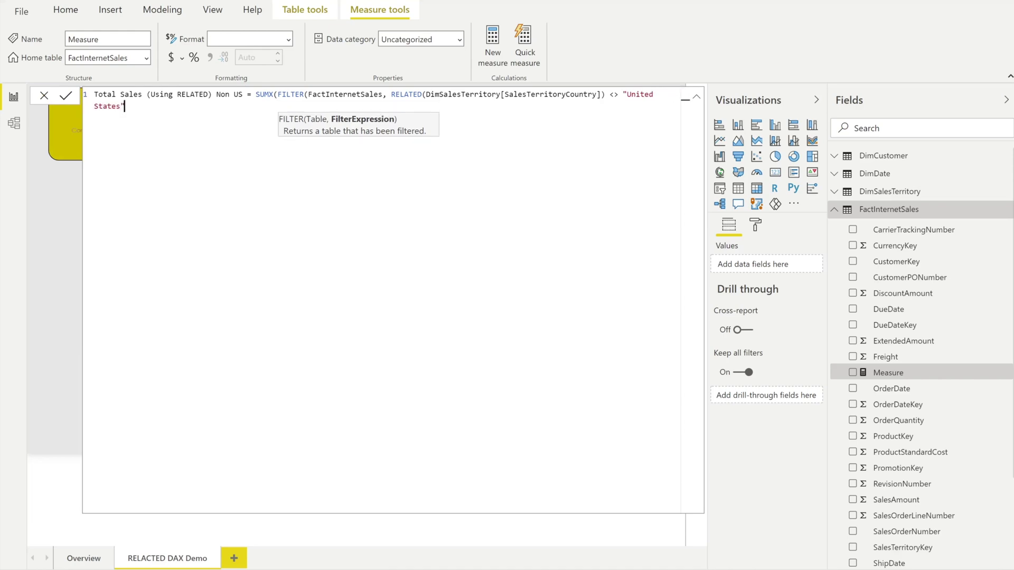
Close the FILTER function, finish SUMX with FactInternetSales[SalesAmount] as its expression, and commit the measure
type("), ")
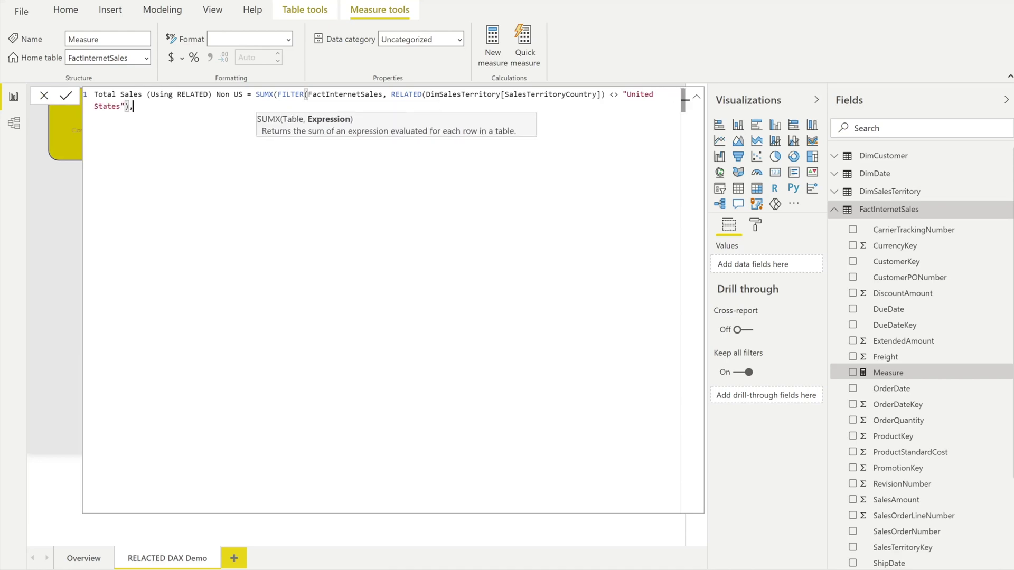
type("F")
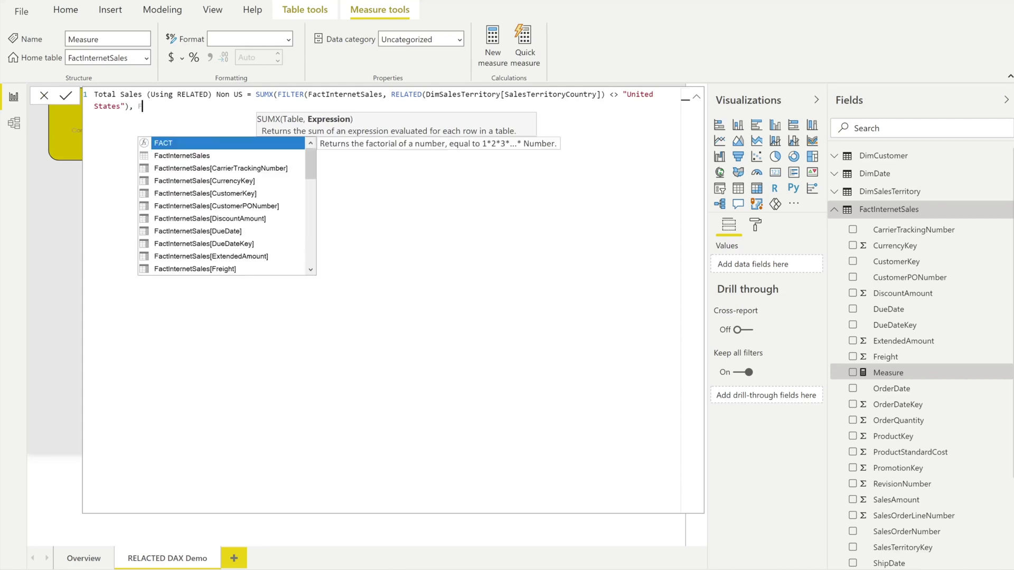
key("BackSpace")
type("t")
key("BackSpace")
type("salesam")
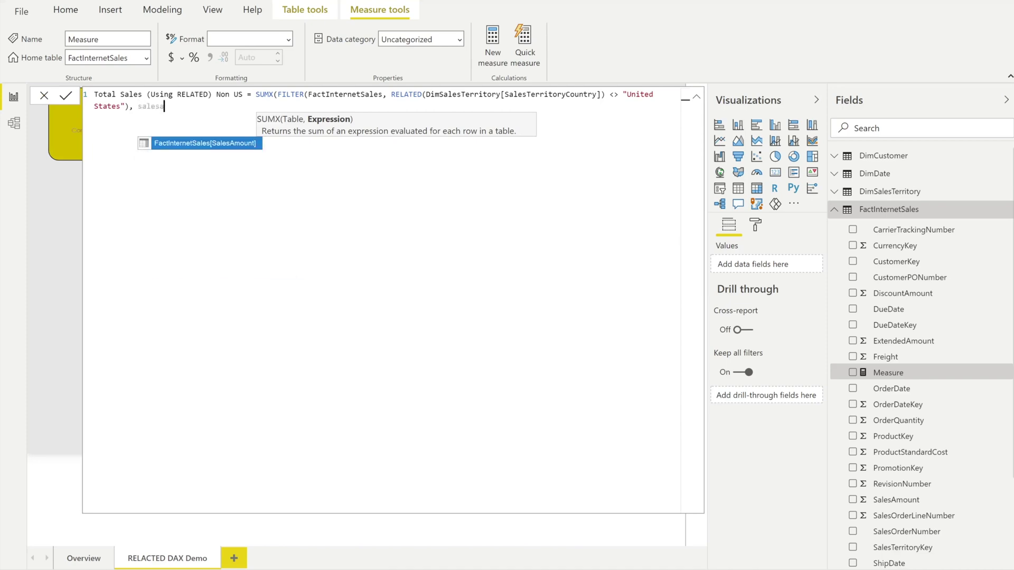
key("Tab")
type(")")
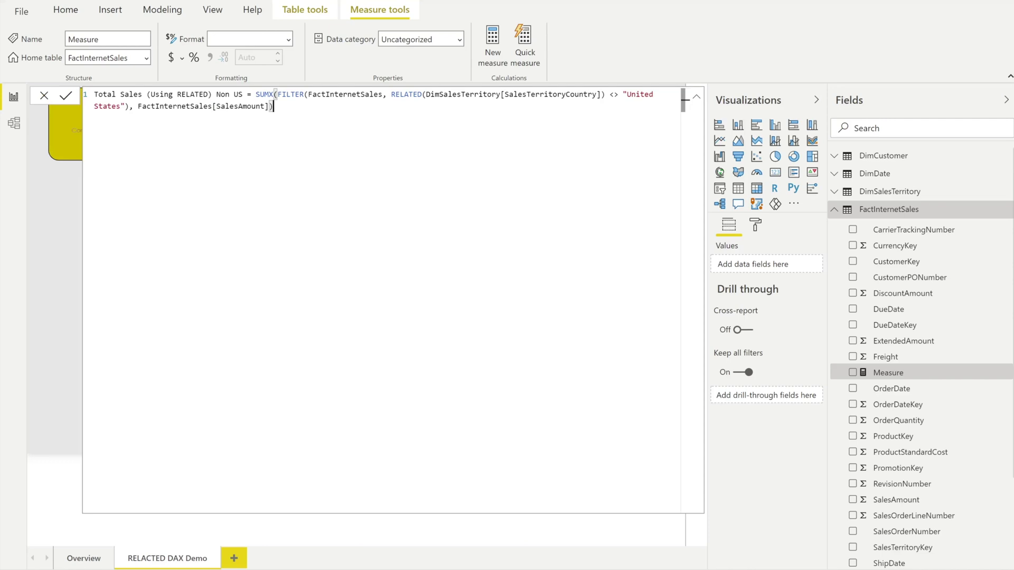
key("Return")
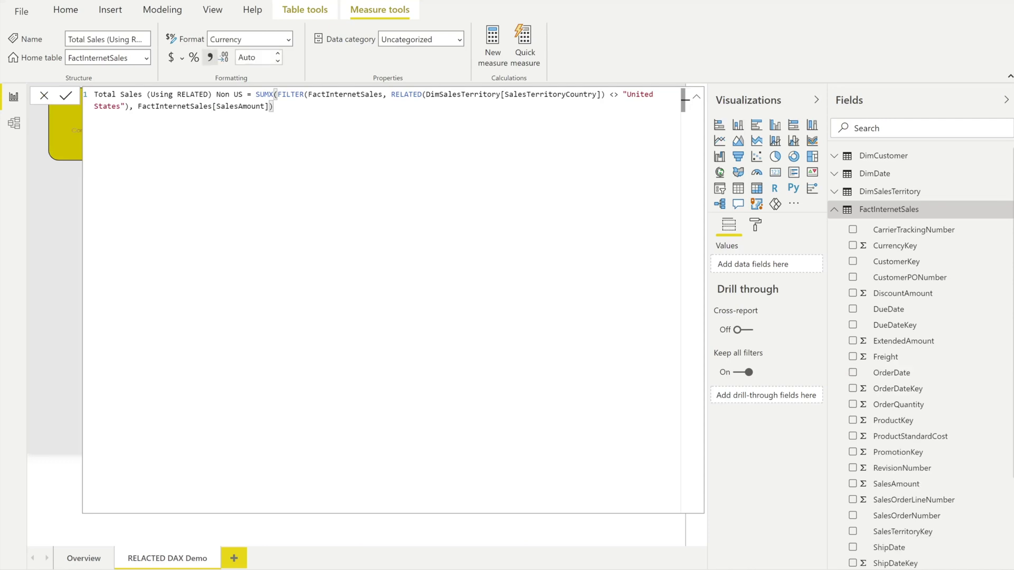
Close the formula editor and add the Total Sales (Using RELATED) Non US measure to the Sales By Country 2 table
left_click_drag(277, 94, 130, 106)
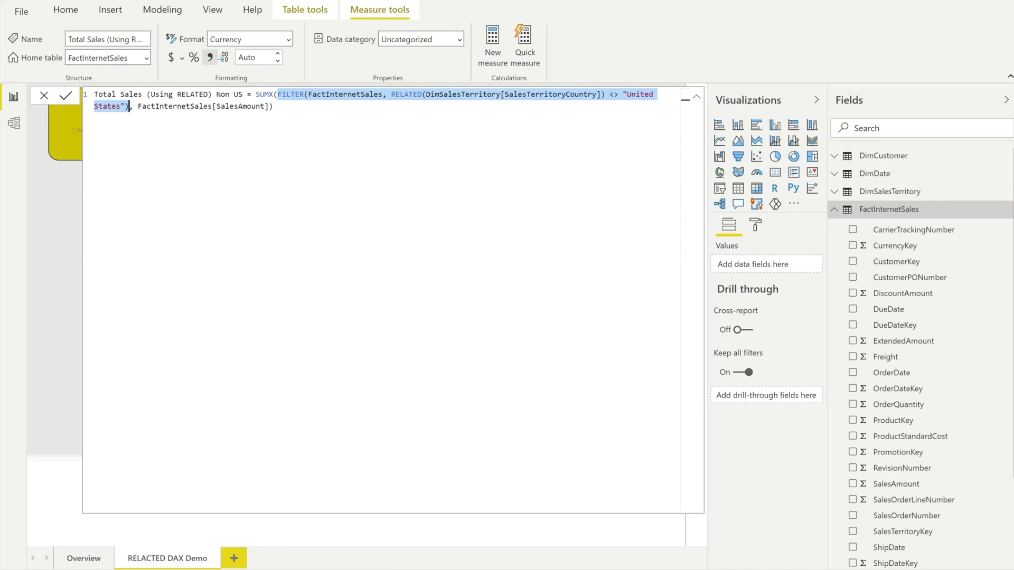
key("Return")
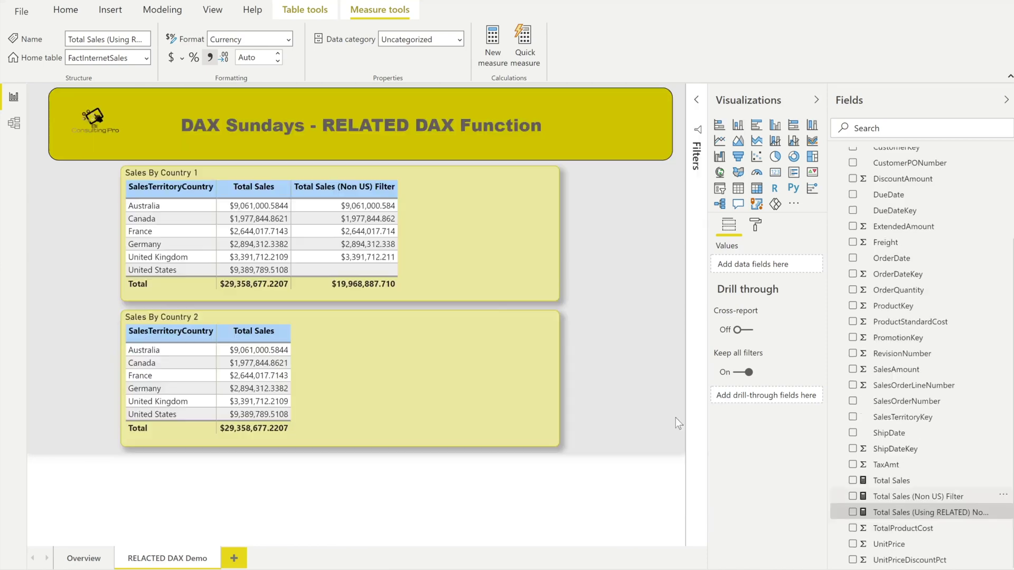
left_click(495, 390)
left_click_drag(860, 512, 392, 346)
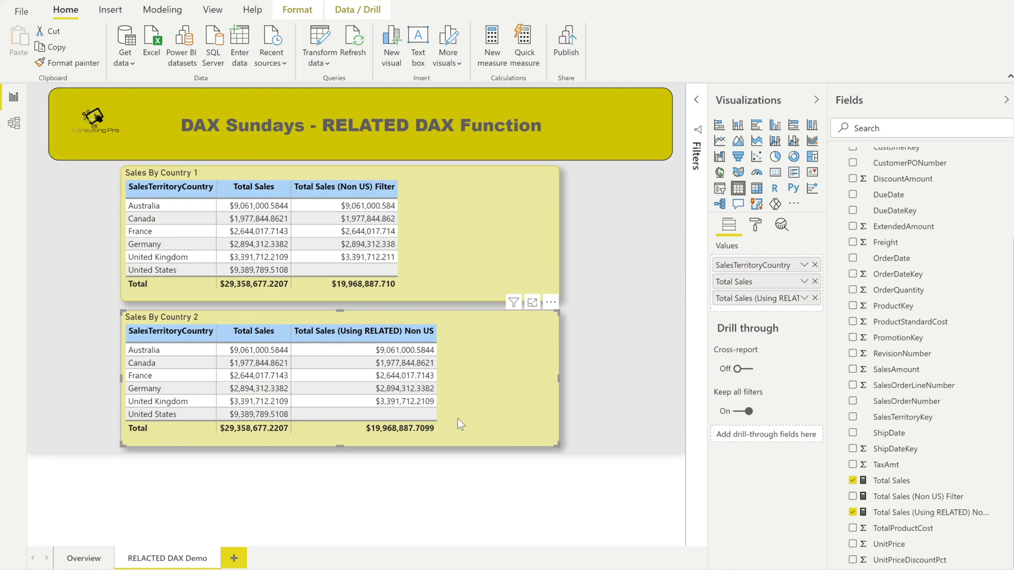
Review the formulas of Total Sales (Non US) Filter and Total Sales (Using RELATED) Non US for comparison, closing each without changes
left_click(449, 231)
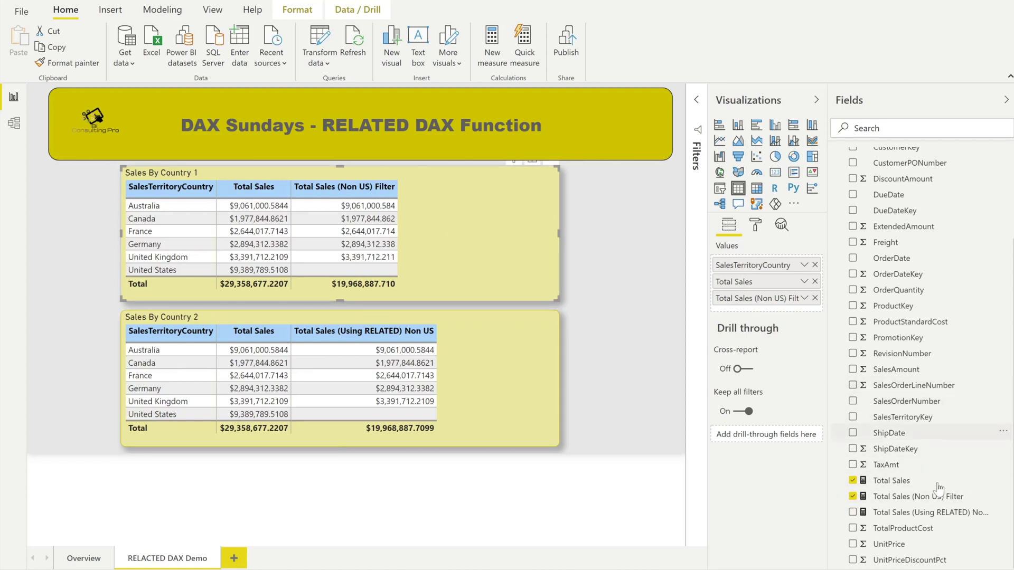
left_click(919, 496)
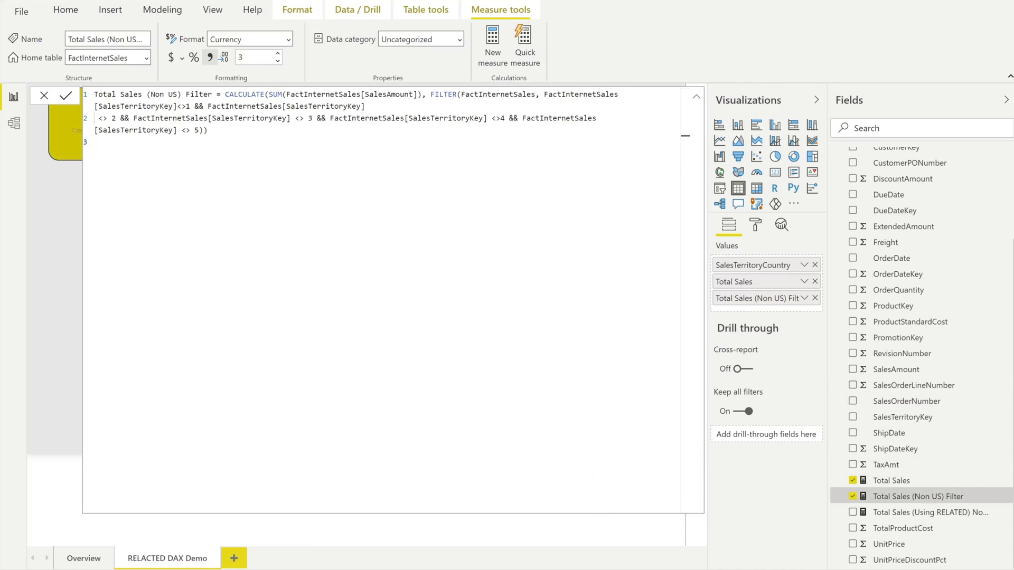
left_click(44, 96)
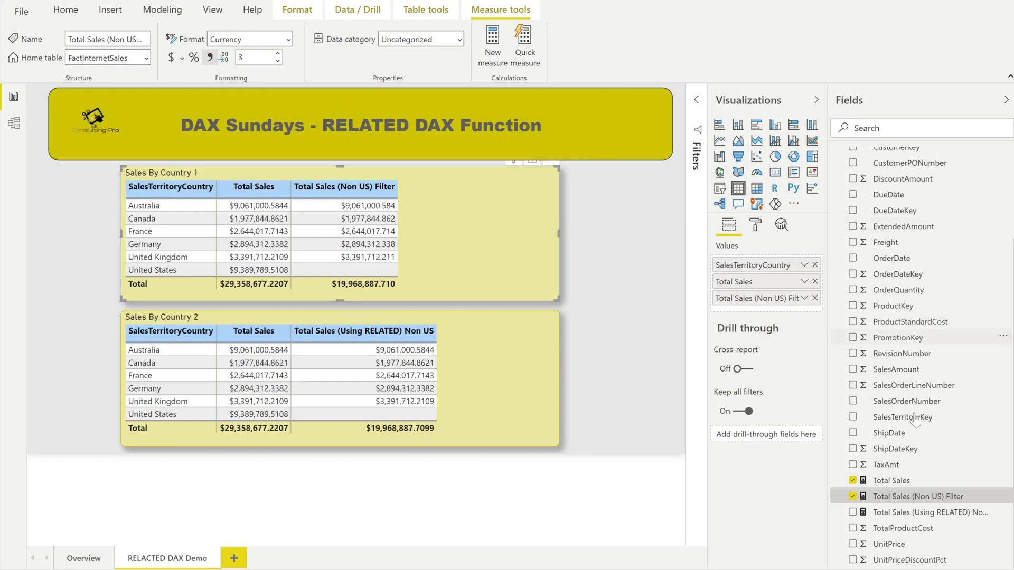
left_click(912, 514)
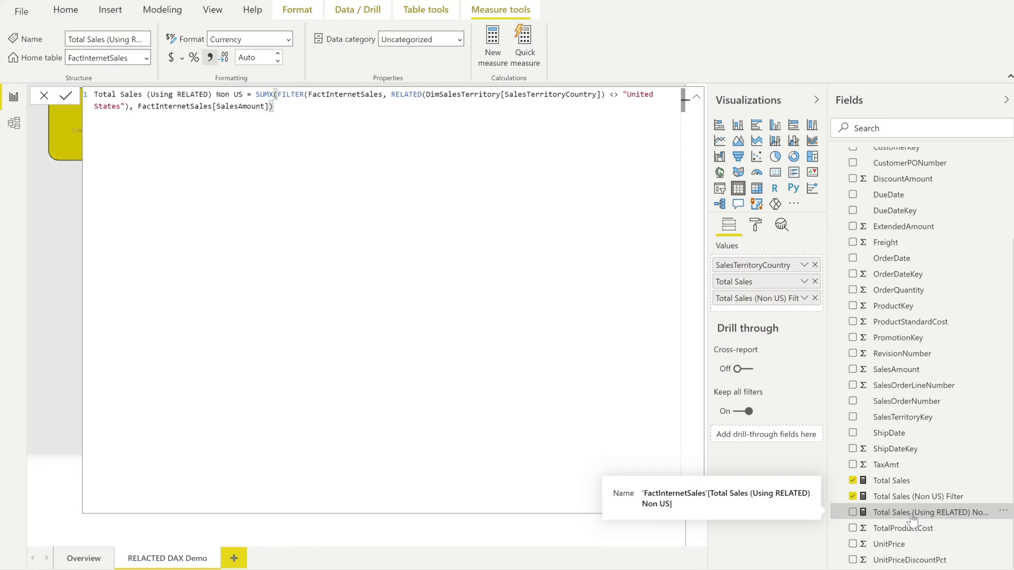
left_click(42, 106)
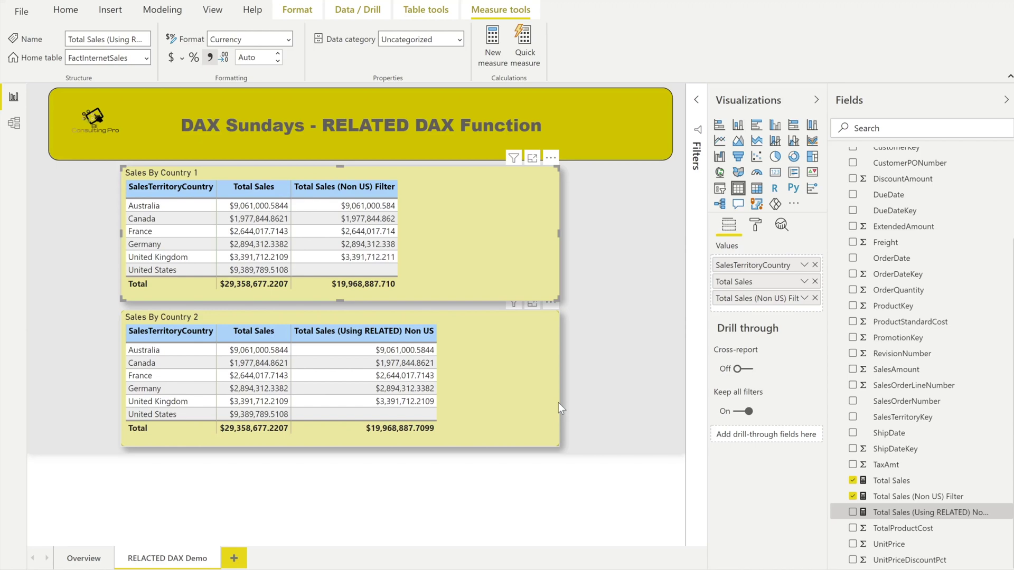
left_click(600, 420)
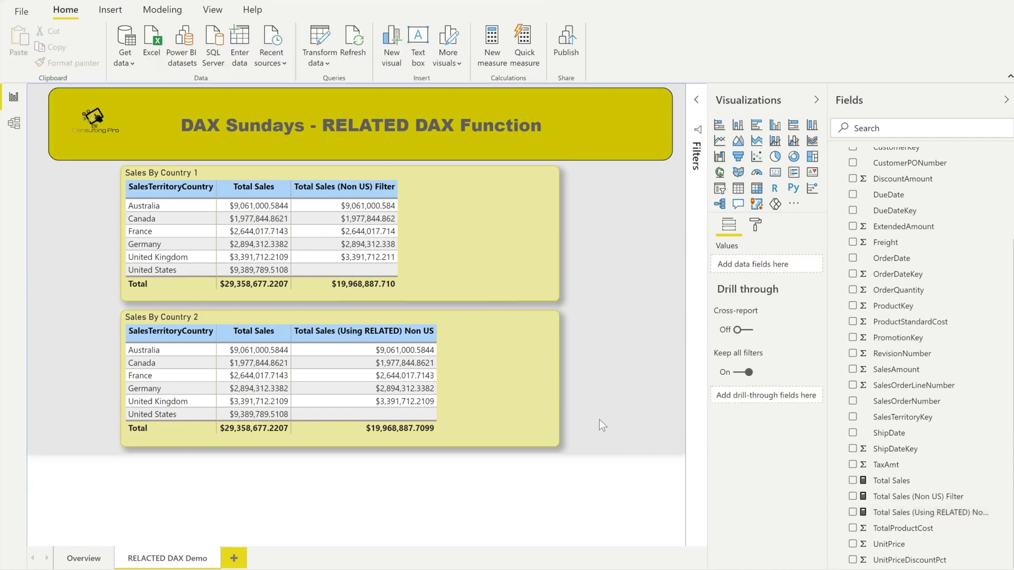